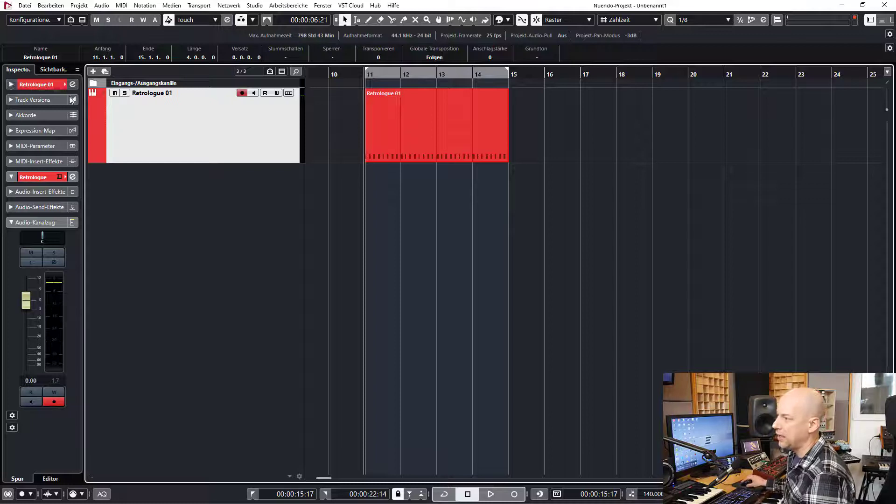
# - Audition the bass part with the Retrologue panel open, then return to bar 11
pyautogui.click(59, 177)
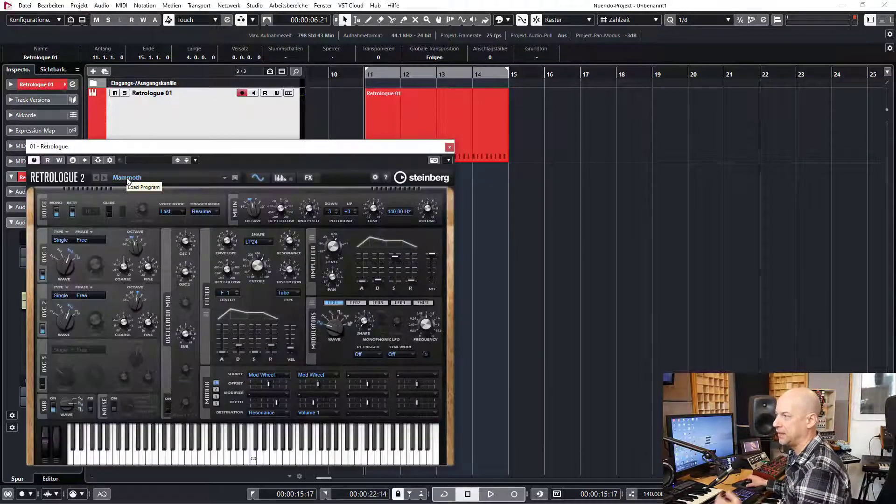
pyautogui.press('space')
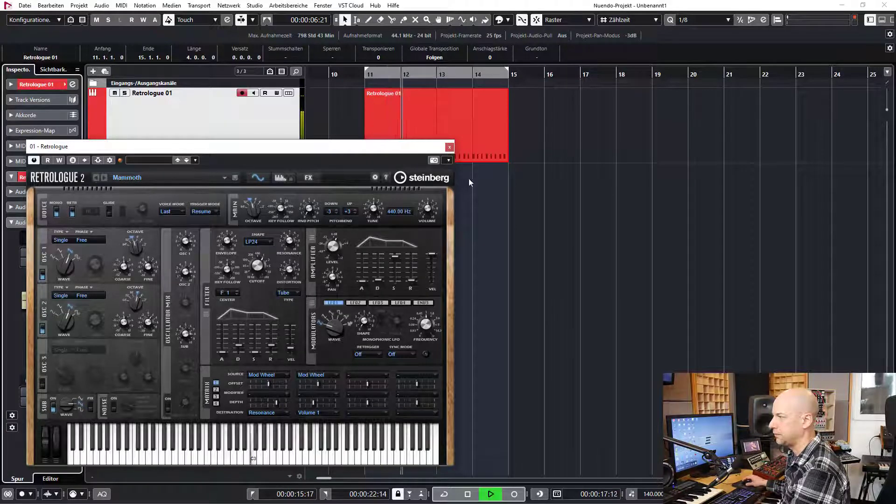
pyautogui.press('space')
pyautogui.click(449, 147)
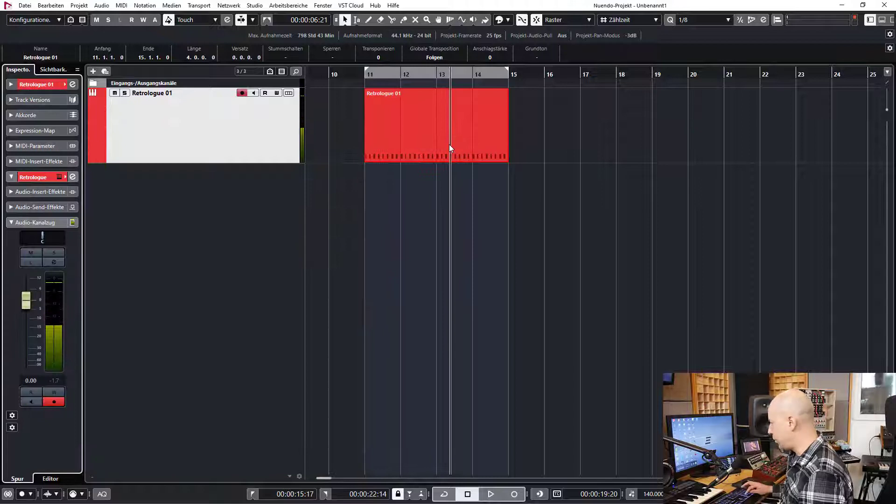
pyautogui.press('KP_0')
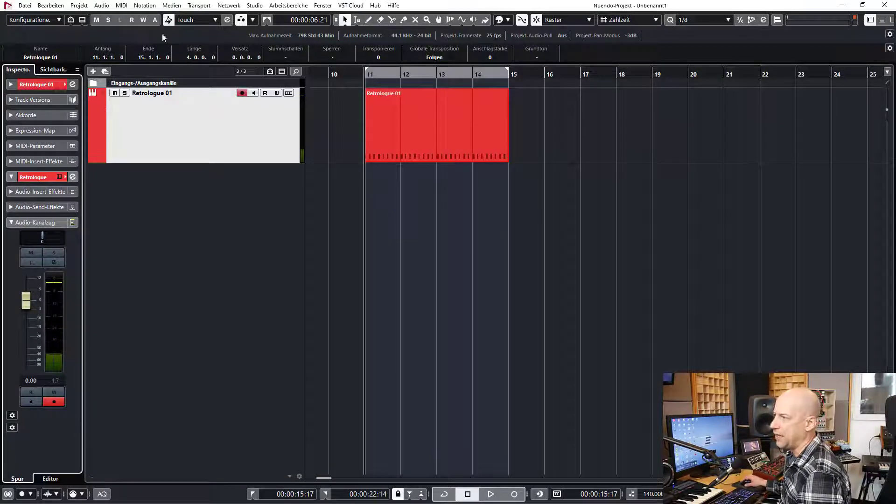
# - Render the MIDI part to audio and fade in the Canteen Rain-12 event toward bar 13
pyautogui.click(46, 4)
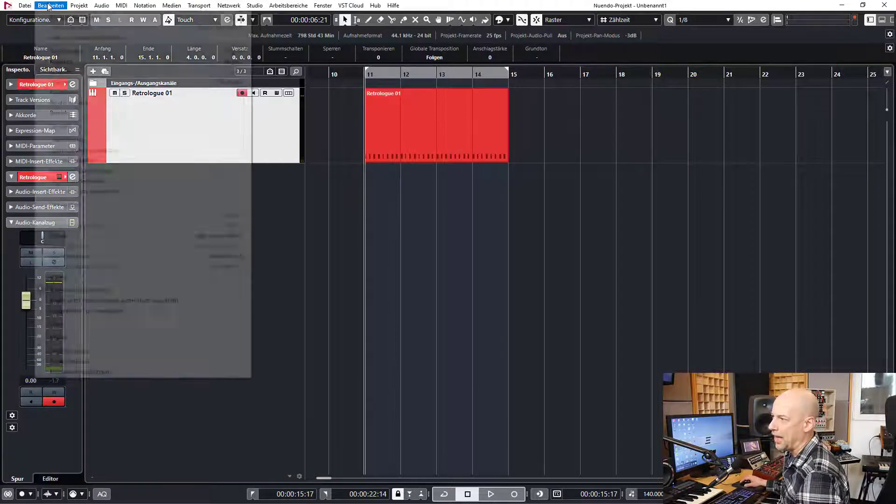
pyautogui.moveTo(56, 107)
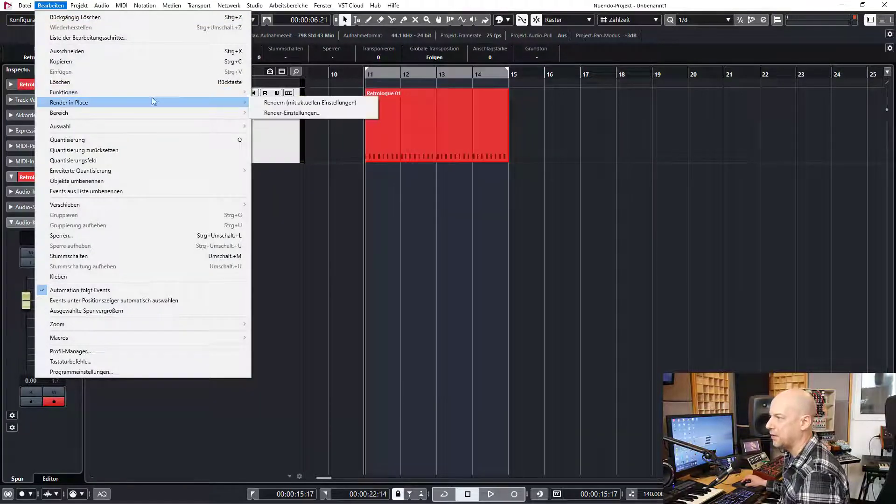
pyautogui.click(276, 103)
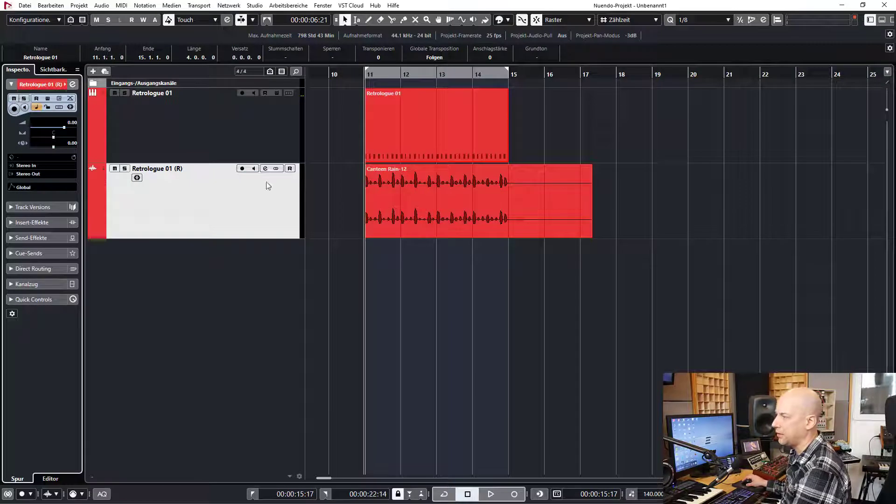
pyautogui.click(371, 170)
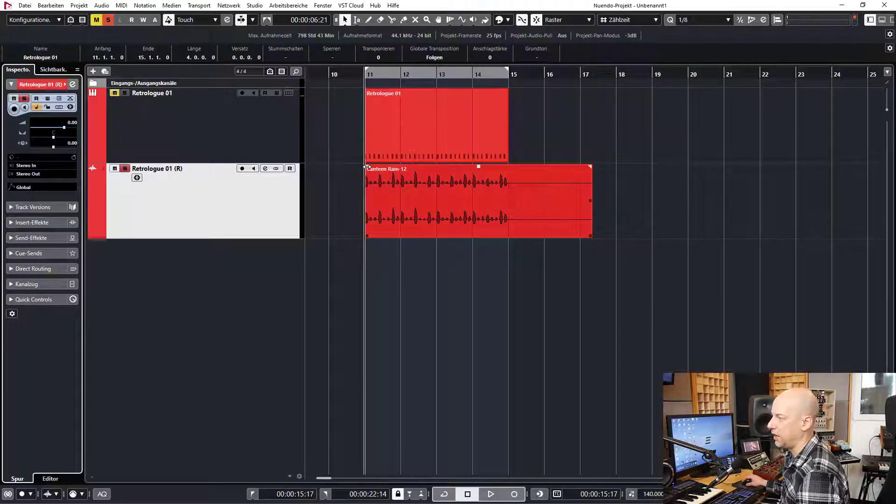
pyautogui.moveTo(367, 168); pyautogui.dragTo(444, 166)
pyautogui.press('space')
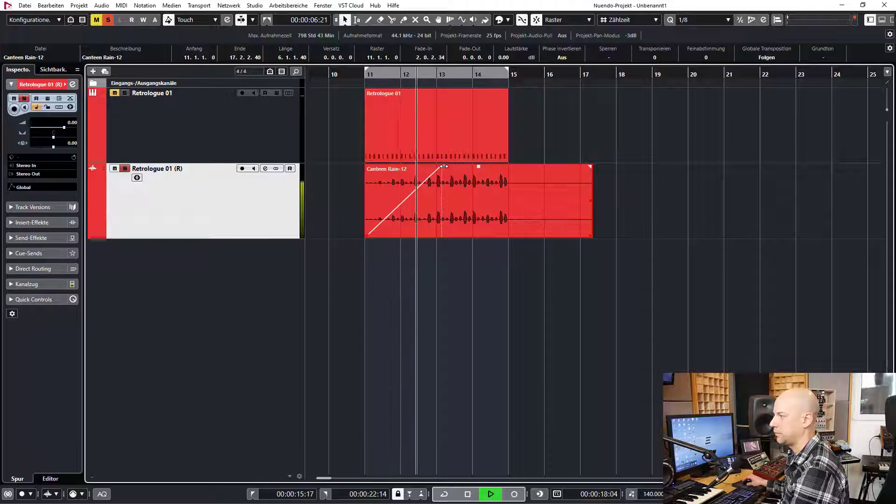
pyautogui.press('space')
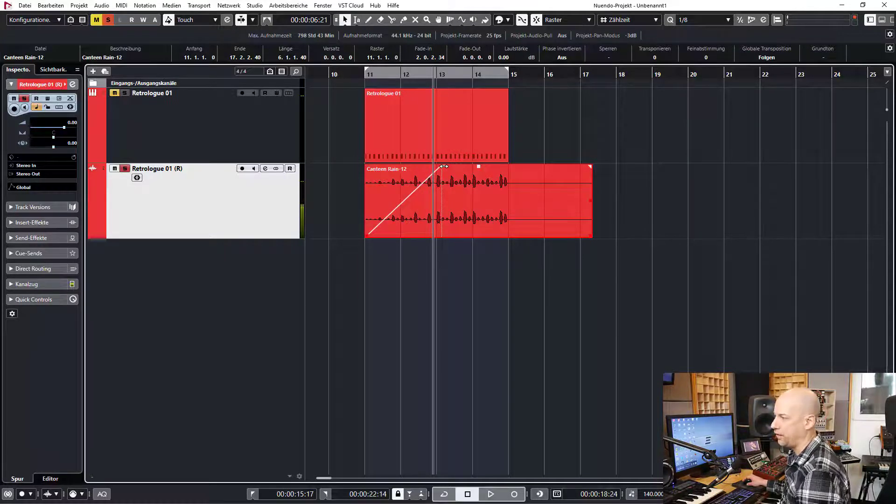
# - Undo the audio fade-in and the render, and place the playhead at bar 10
pyautogui.click(433, 130)
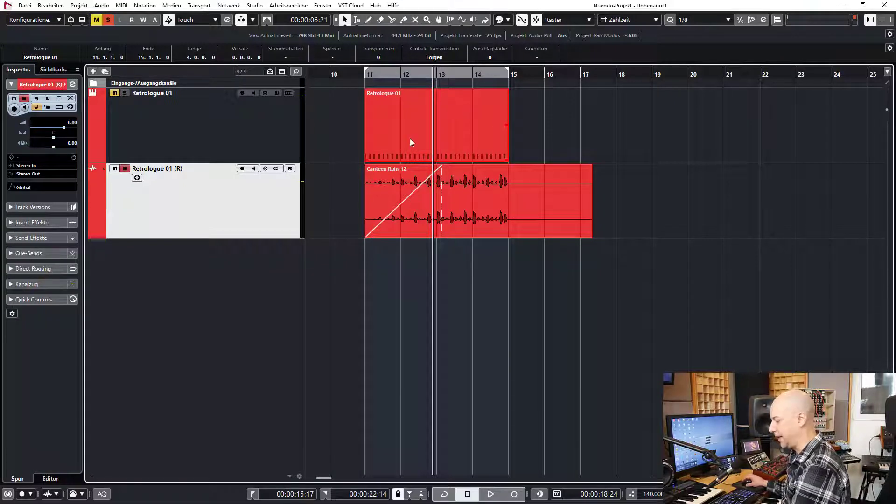
pyautogui.hotkey('ctrl', 'z')
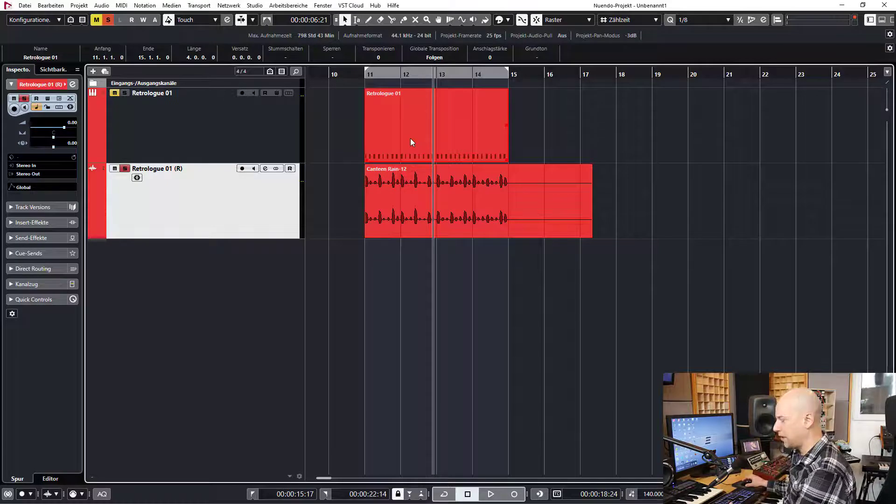
pyautogui.hotkey('ctrl', 'z')
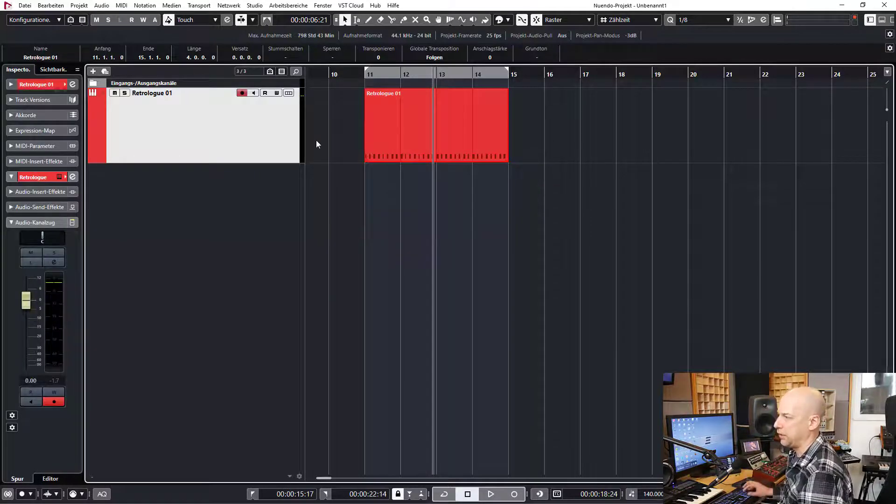
pyautogui.press('space')
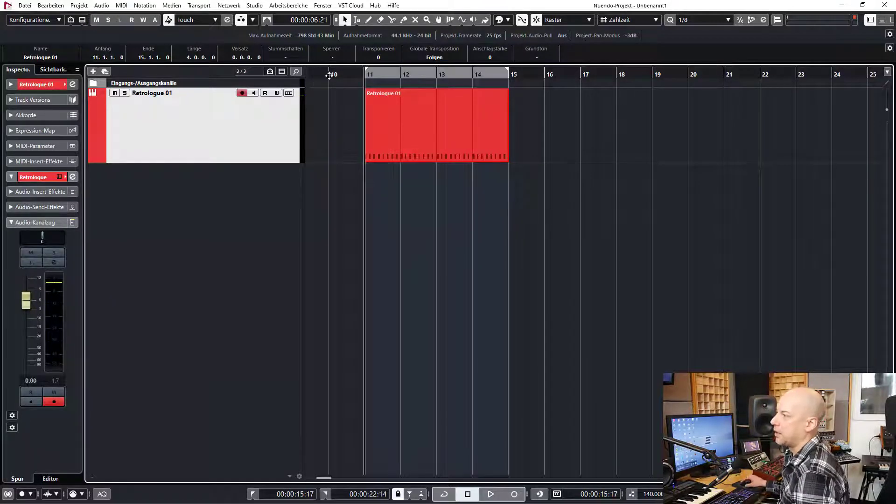
pyautogui.click(329, 72)
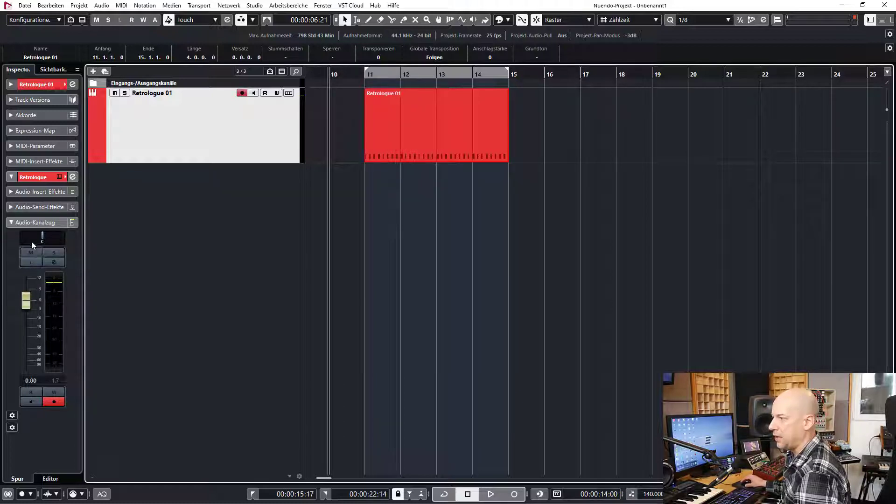
# - Enable R and W and record the track volume falling from 0 dB to silence
pyautogui.click(30, 392)
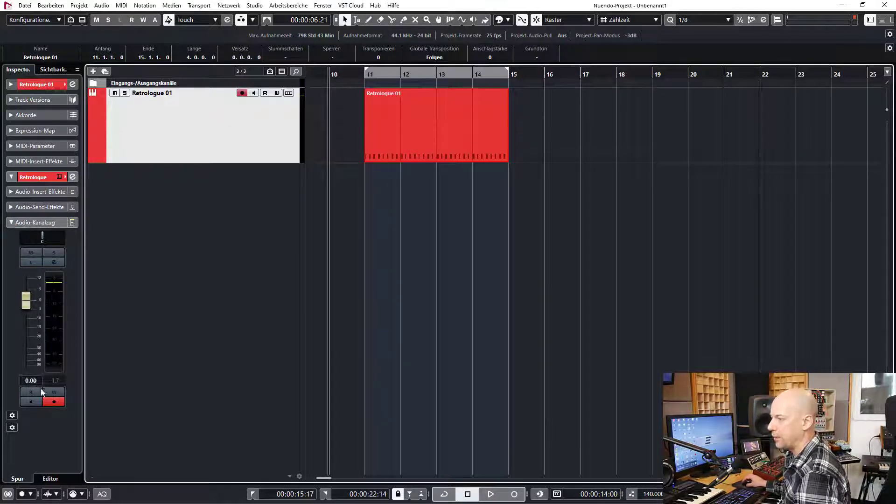
pyautogui.click(54, 392)
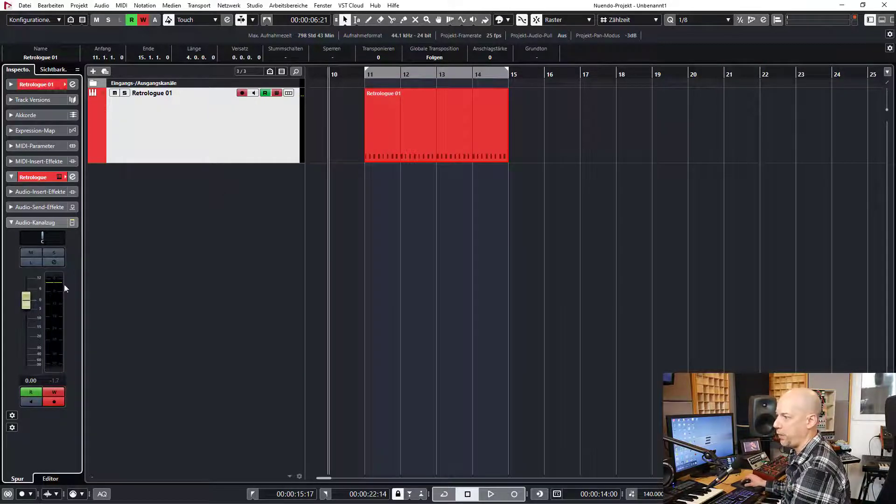
pyautogui.press('space')
pyautogui.moveTo(26, 300)
pyautogui.mouseDown()
pyautogui.moveTo(25, 374)
pyautogui.moveTo(49, 297)
pyautogui.moveTo(40, 388)
pyautogui.mouseUp()
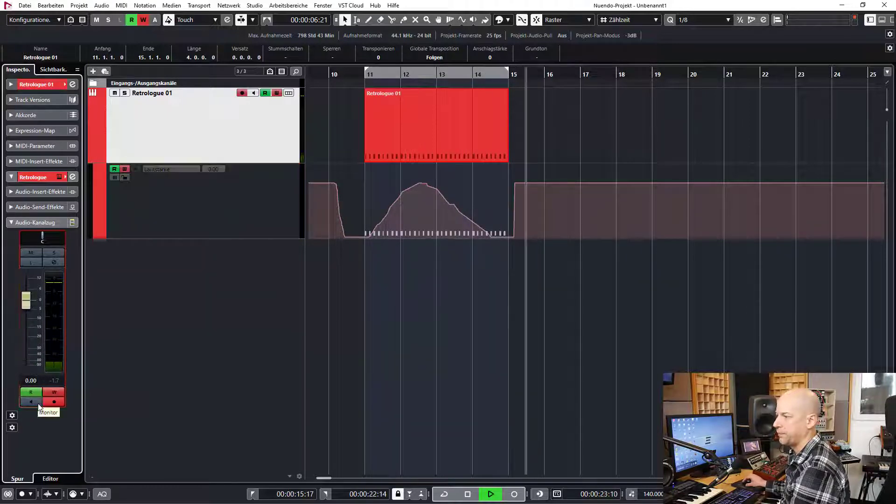
pyautogui.press('space')
# - Disable W, undo the volume automation, hide its lane, and select the Retrologue 01 part
pyautogui.click(54, 392)
pyautogui.click(317, 345)
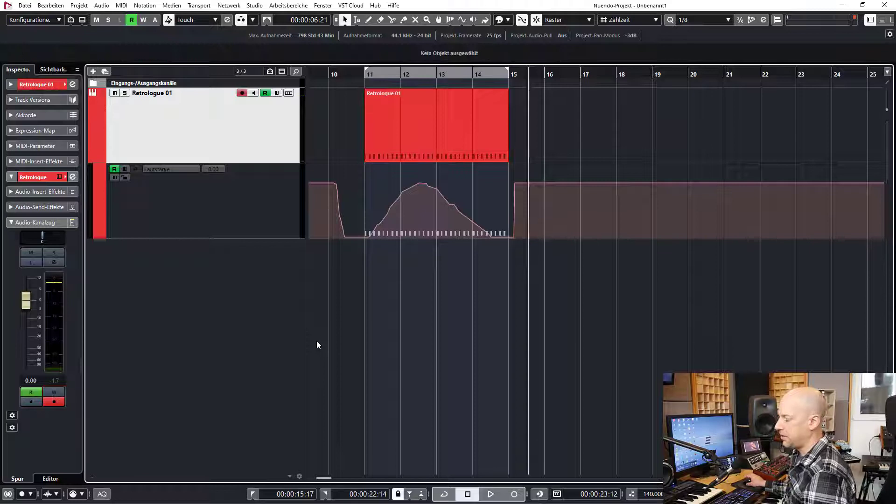
pyautogui.hotkey('ctrl', 'z')
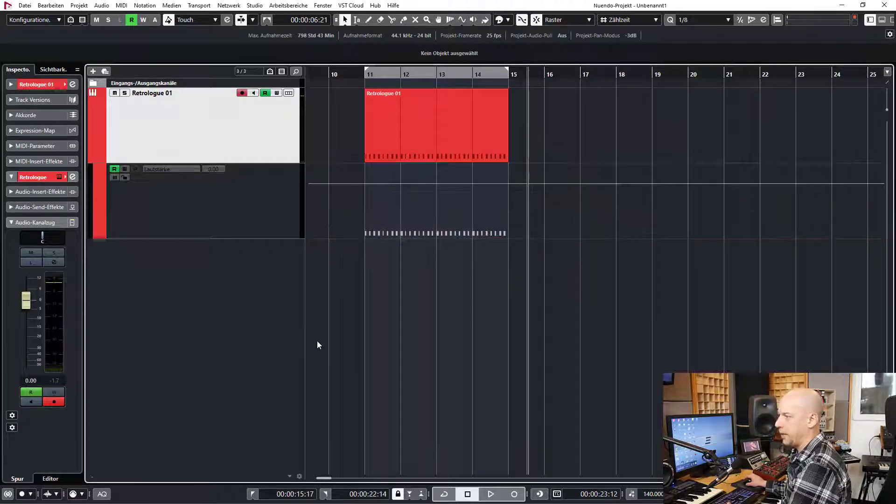
pyautogui.click(92, 158)
pyautogui.click(405, 141)
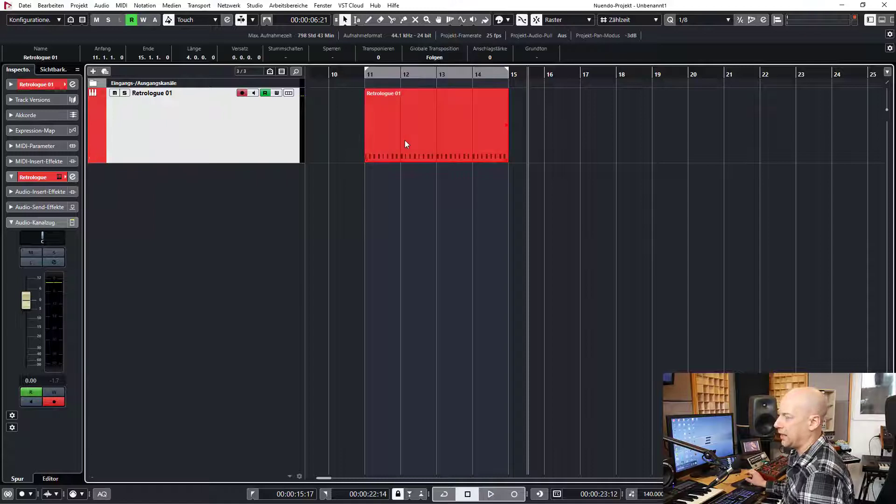
pyautogui.press('l')
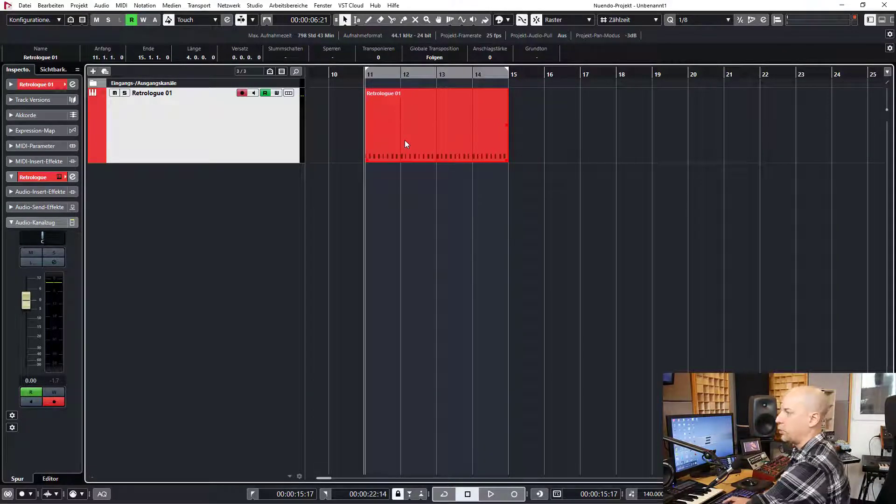
pyautogui.press('space')
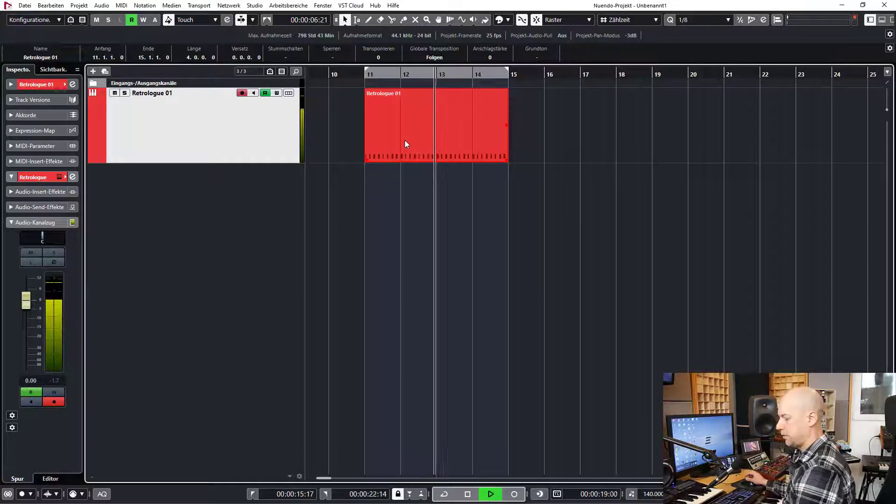
pyautogui.press('space')
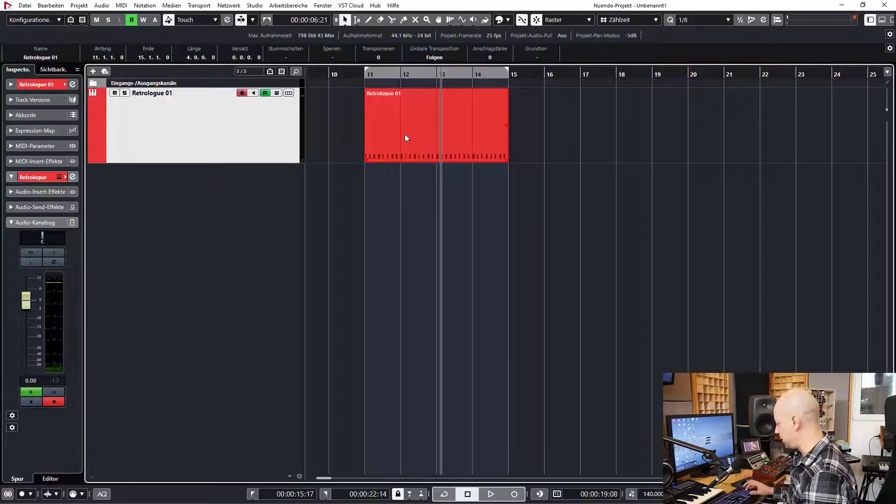
pyautogui.press('KP_1')
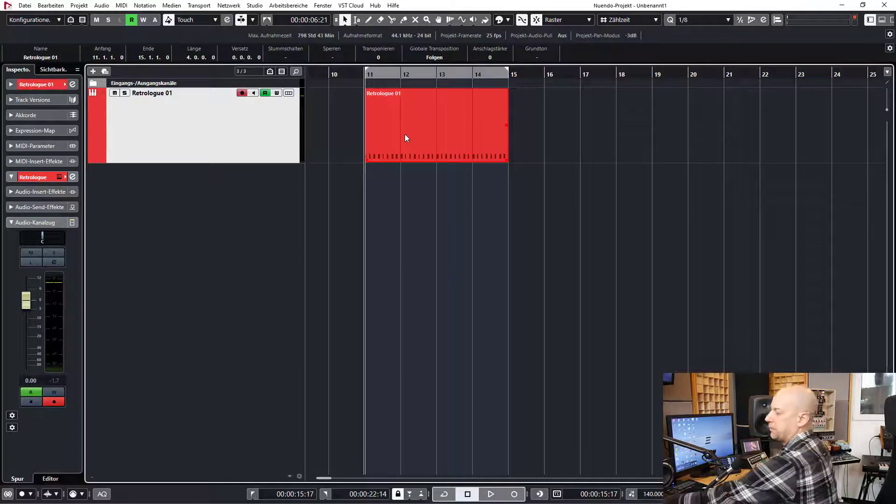
pyautogui.press('space')
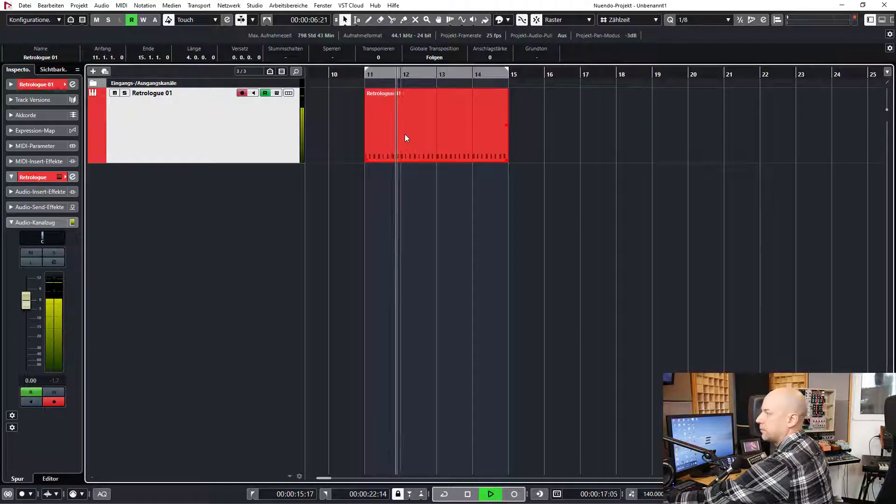
pyautogui.press('space')
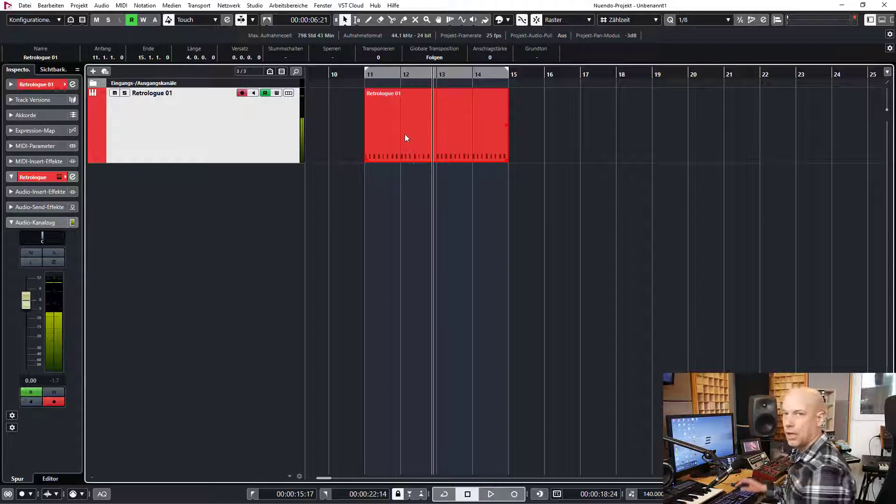
# - Browse the Retrologue modulation matrix pages, close the synth, and select the Retrologue 01 part
pyautogui.click(59, 177)
pyautogui.moveTo(202, 144); pyautogui.dragTo(197, 92)
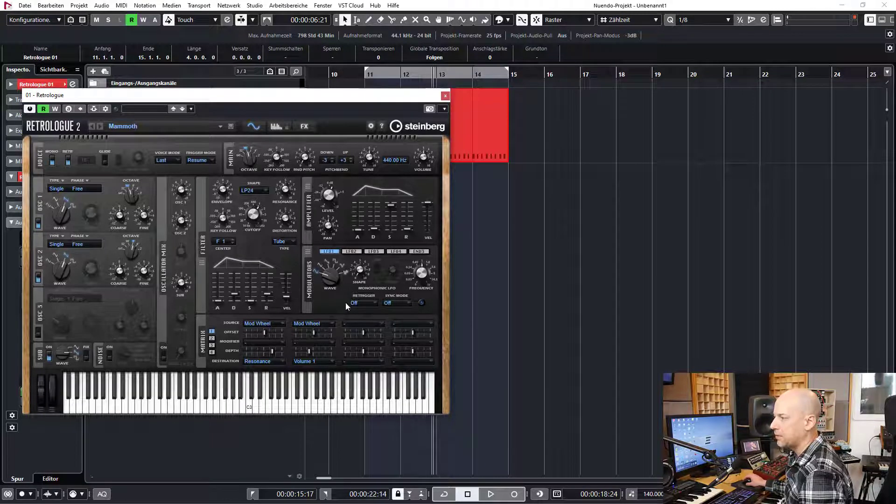
pyautogui.click(212, 338)
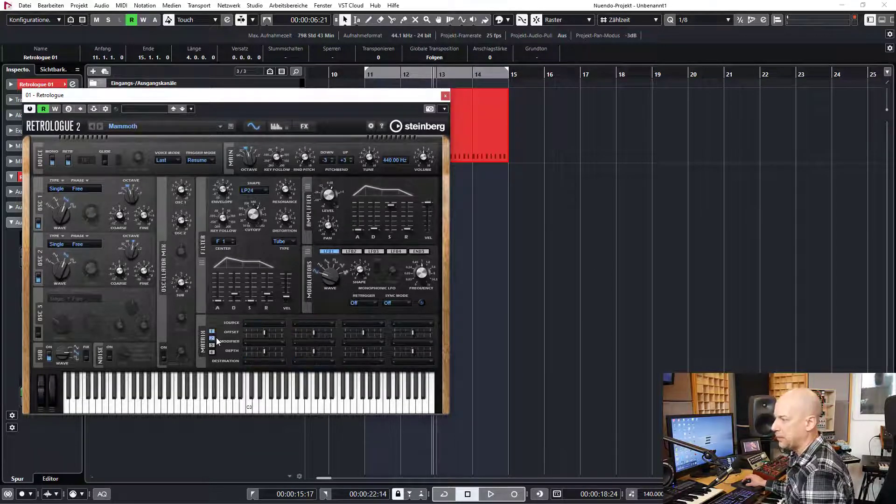
pyautogui.click(212, 331)
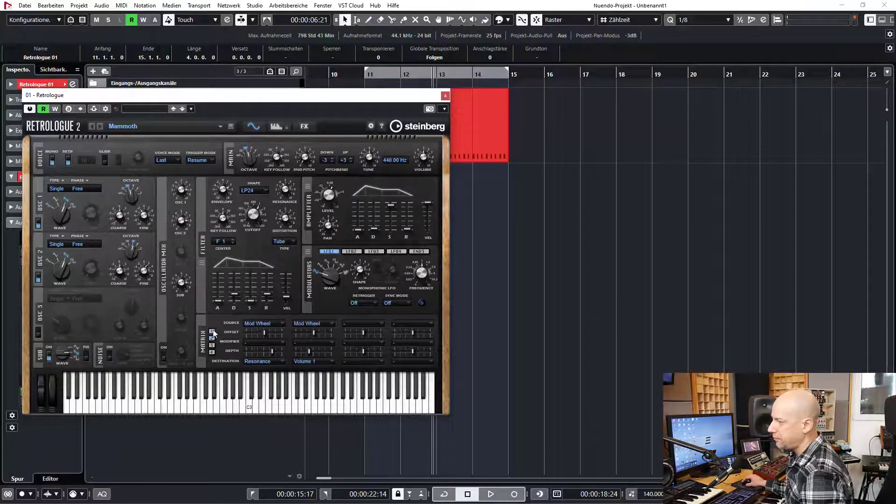
pyautogui.click(446, 97)
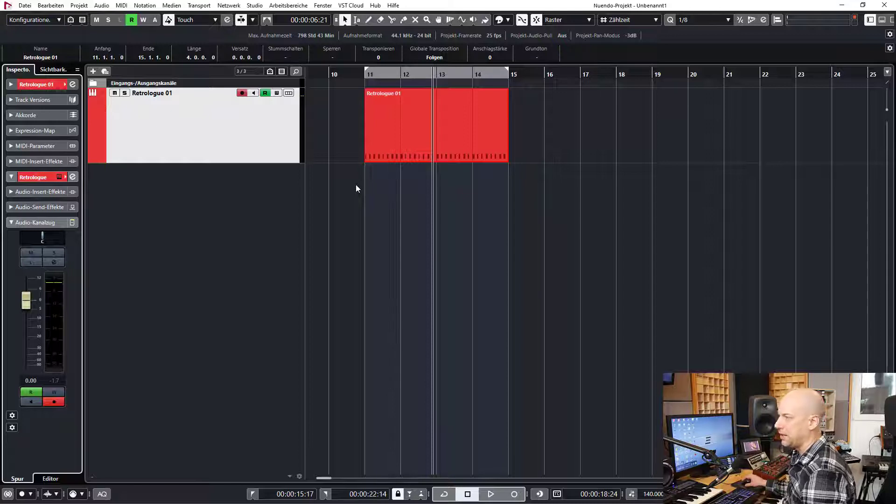
pyautogui.click(412, 133)
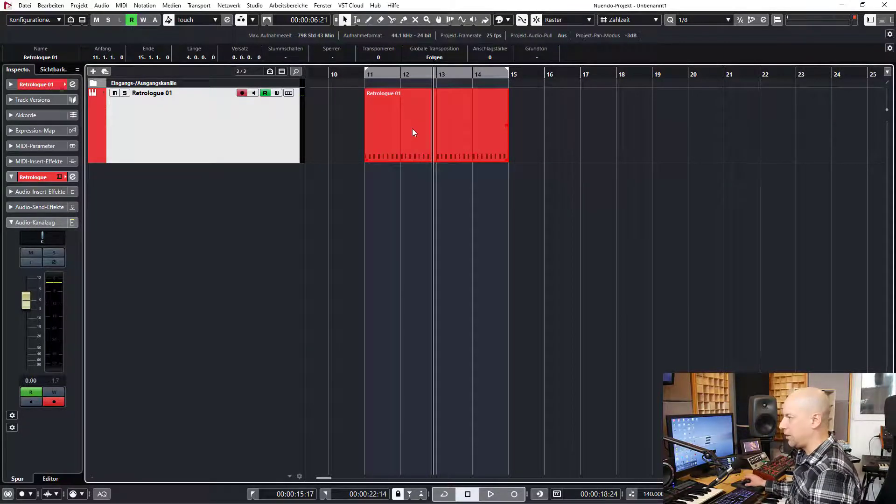
# - Open Retrologue 01 in the Key Editor with a Main Volume lane and extend its start to bar 10
pyautogui.doubleClick(412, 133)
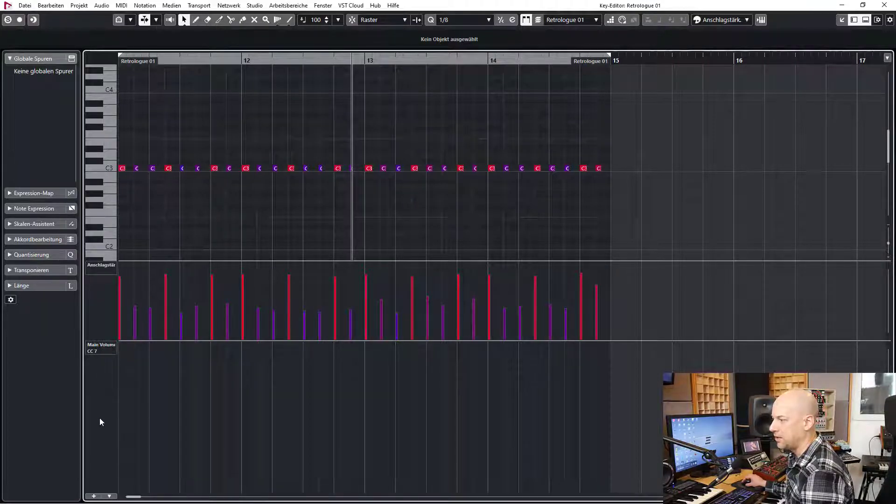
pyautogui.click(98, 349)
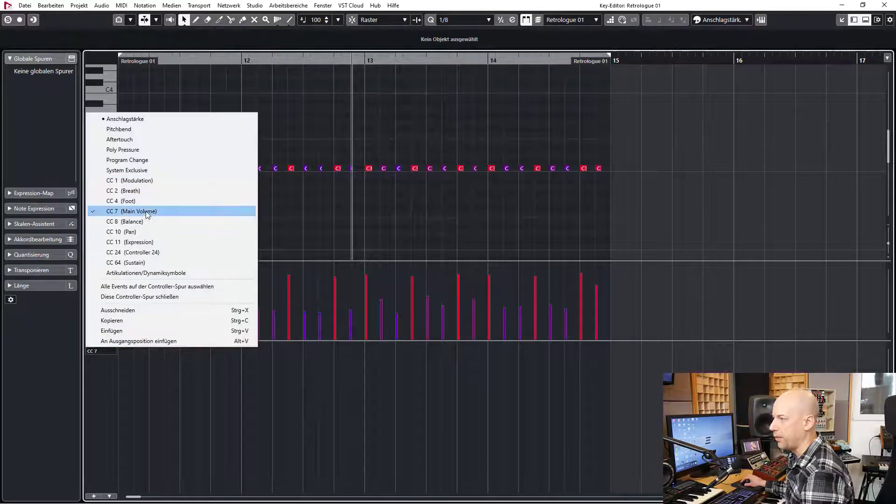
pyautogui.click(302, 412)
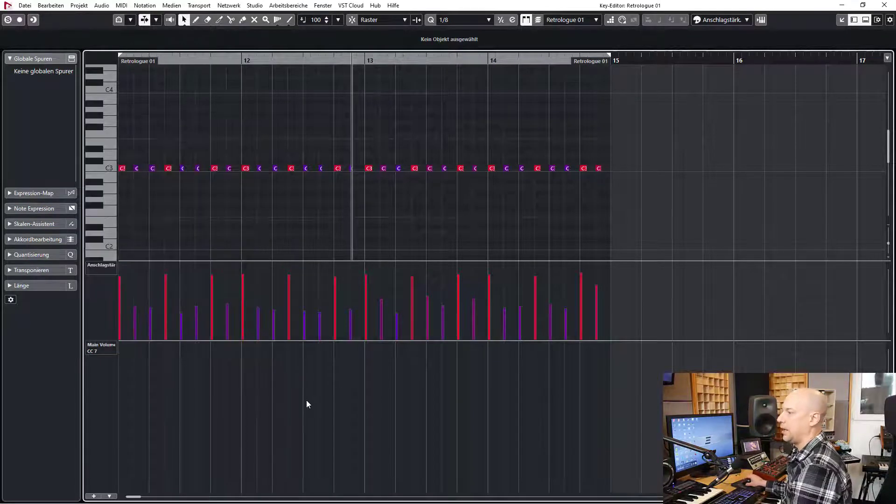
pyautogui.hscroll(-5, 306, 399)
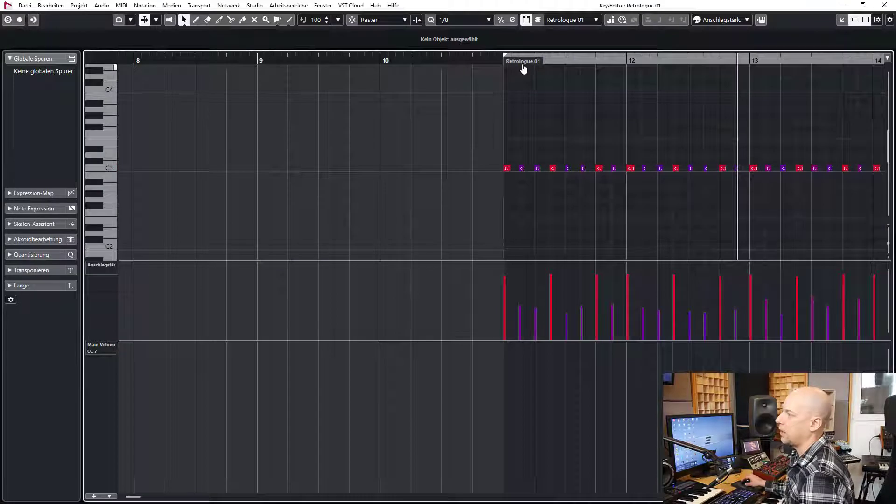
pyautogui.moveTo(522, 67); pyautogui.dragTo(399, 65)
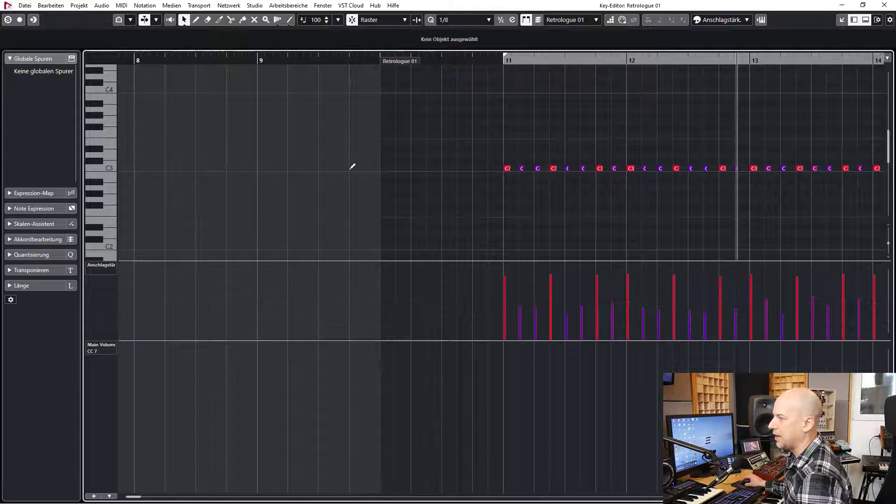
pyautogui.click(293, 23)
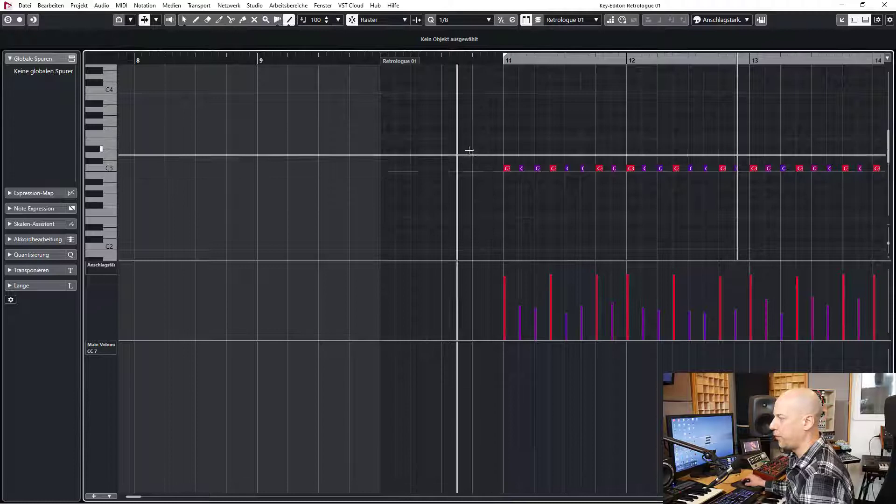
pyautogui.click(490, 492)
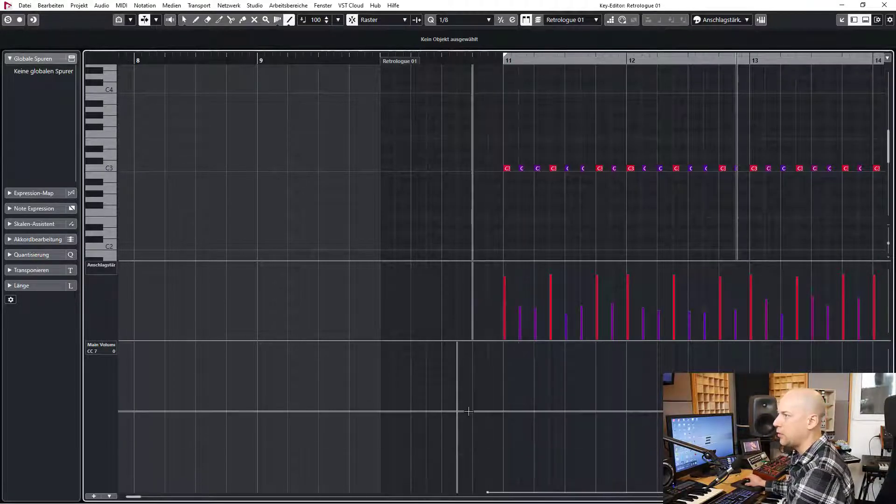
pyautogui.click(196, 21)
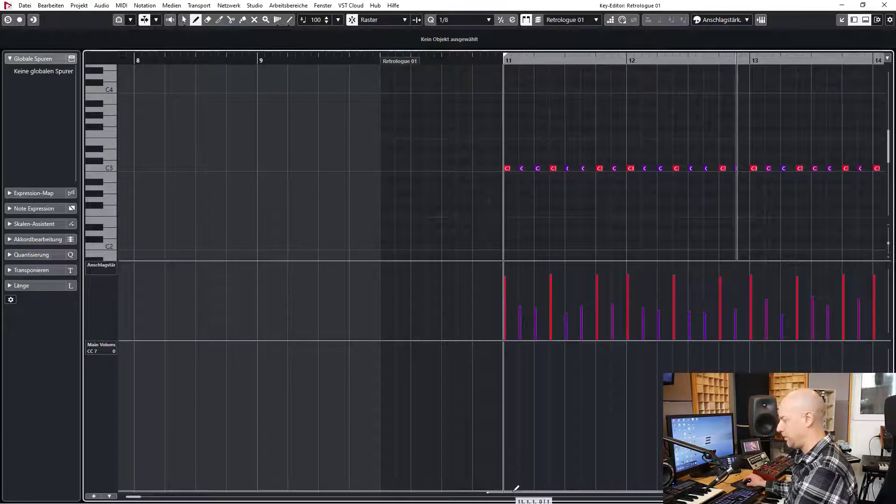
pyautogui.moveTo(510, 489)
pyautogui.mouseDown()
pyautogui.moveTo(611, 452)
pyautogui.moveTo(663, 404)
pyautogui.moveTo(665, 374)
pyautogui.moveTo(749, 345)
pyautogui.moveTo(777, 348)
pyautogui.moveTo(834, 397)
pyautogui.mouseUp()
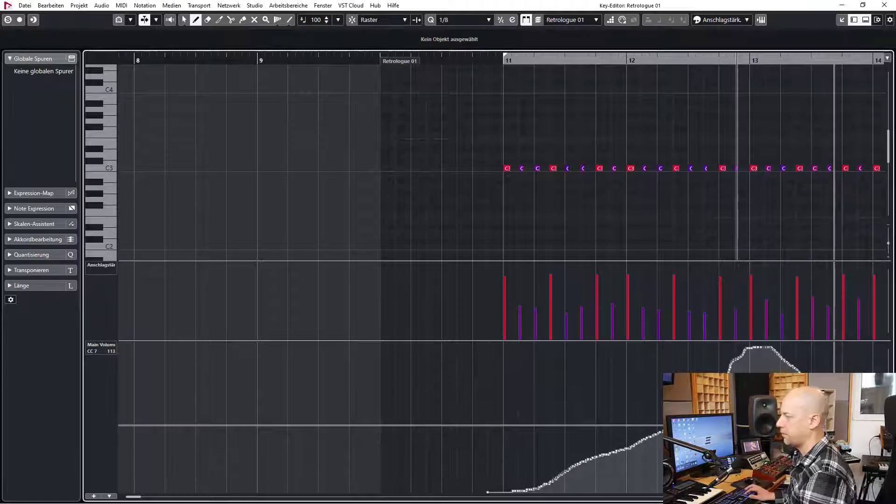
pyautogui.press('space')
pyautogui.press('space')
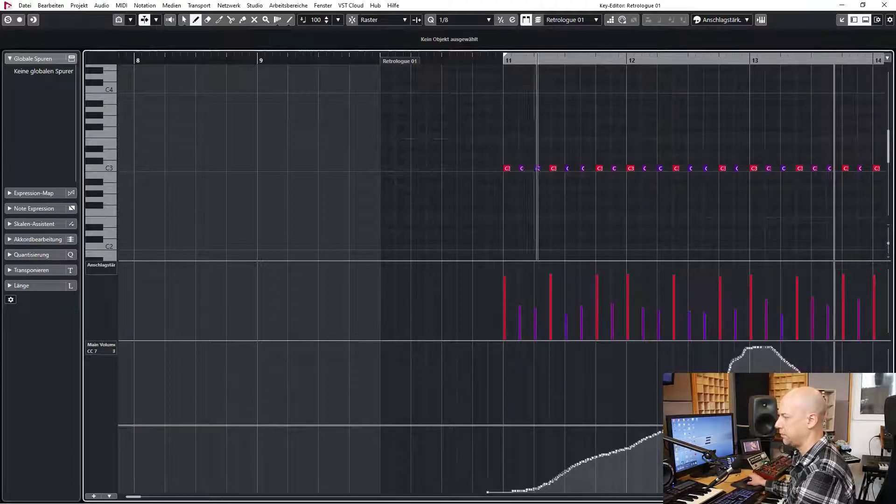
pyautogui.hscroll(5, 419, 208)
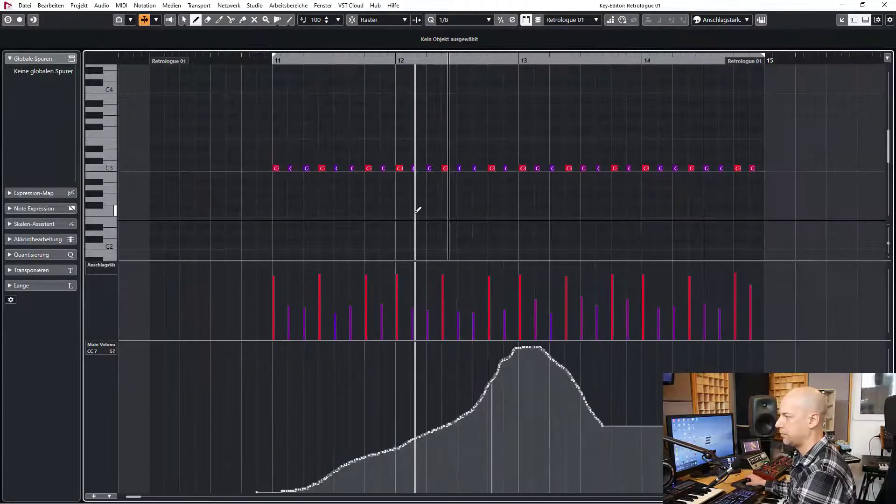
pyautogui.press('f')
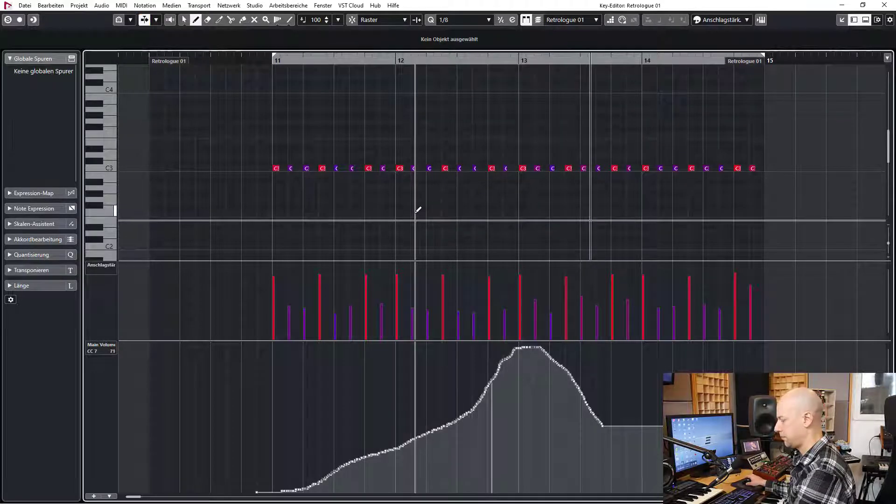
pyautogui.hotkey('ctrl', 'z')
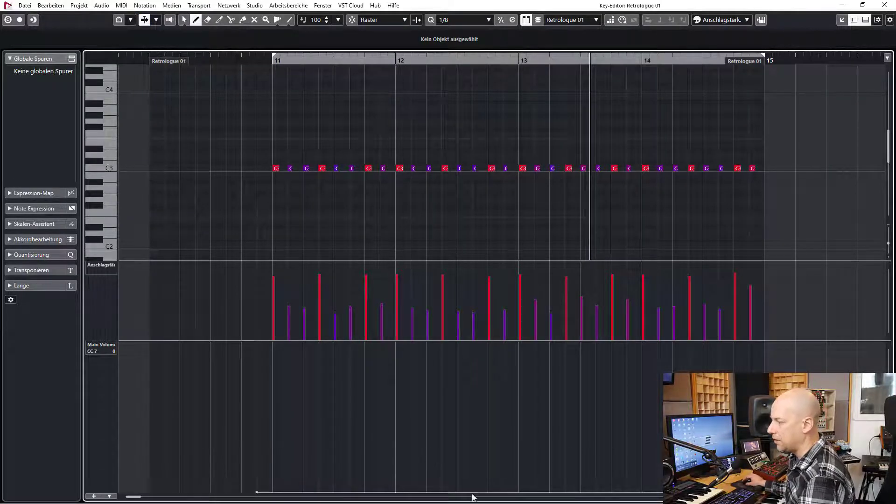
pyautogui.moveTo(412, 486); pyautogui.dragTo(293, 490)
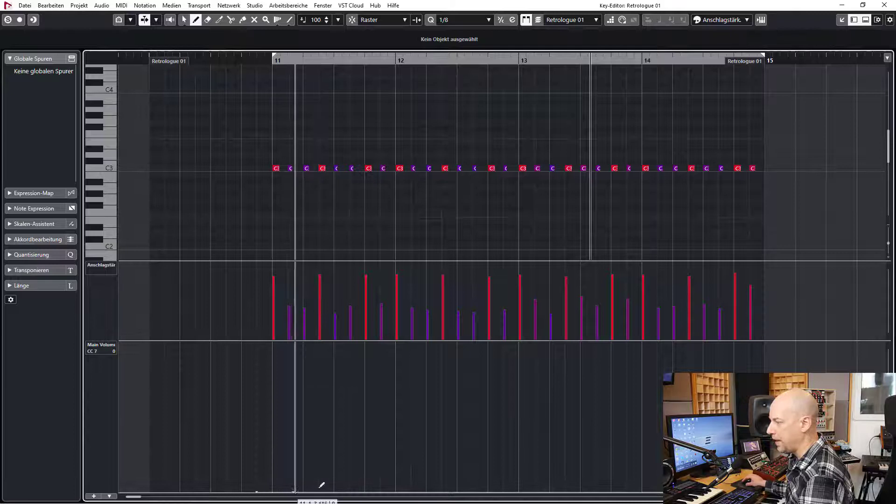
pyautogui.moveTo(497, 487)
pyautogui.mouseDown()
pyautogui.moveTo(294, 496)
pyautogui.moveTo(517, 490)
pyautogui.moveTo(490, 486)
pyautogui.moveTo(506, 486)
pyautogui.moveTo(524, 351)
pyautogui.moveTo(518, 484)
pyautogui.mouseUp()
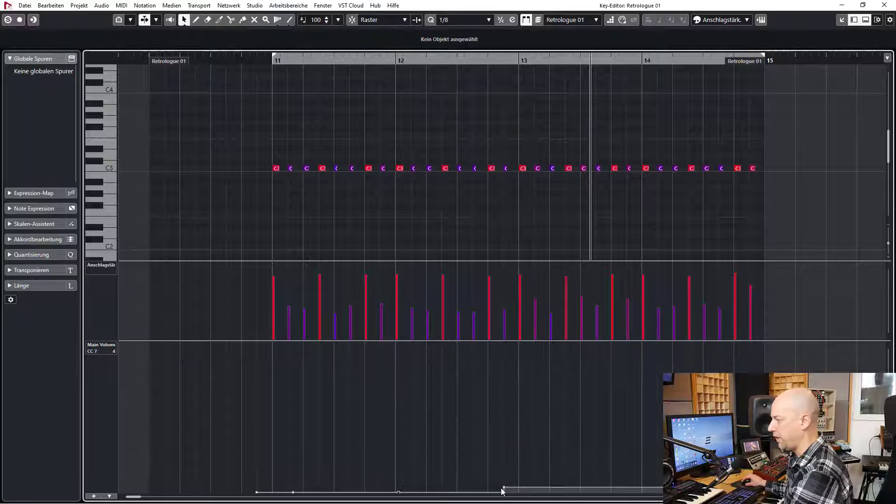
pyautogui.moveTo(504, 489); pyautogui.dragTo(503, 343)
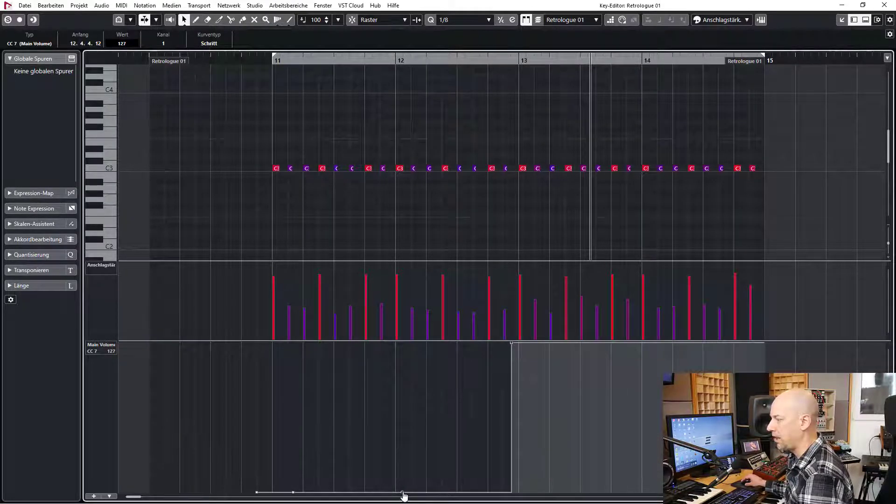
pyautogui.moveTo(403, 495); pyautogui.dragTo(403, 427)
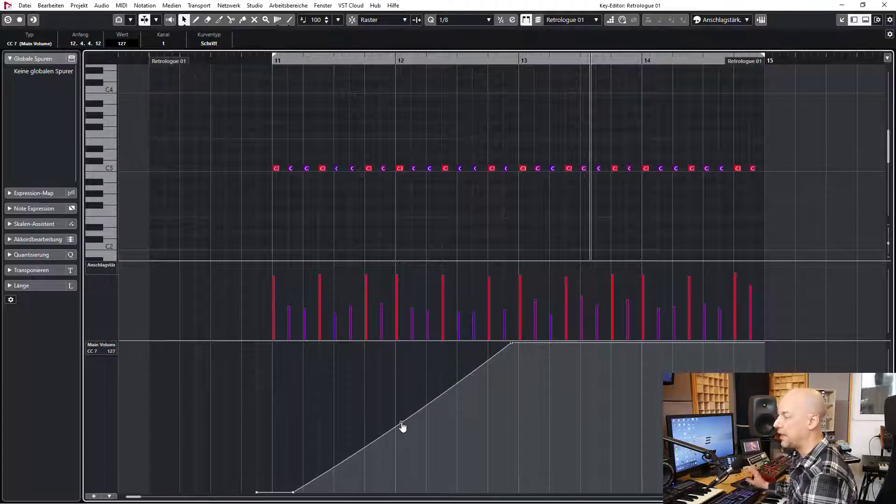
pyautogui.press('space')
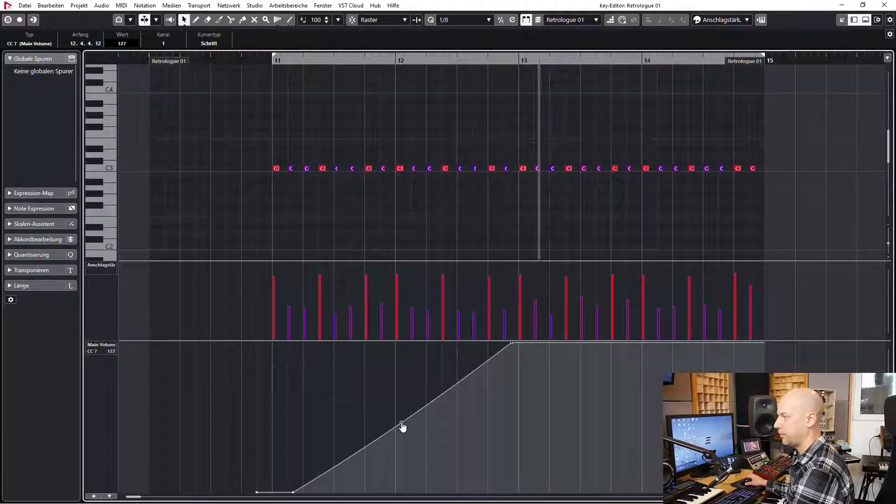
pyautogui.press('space')
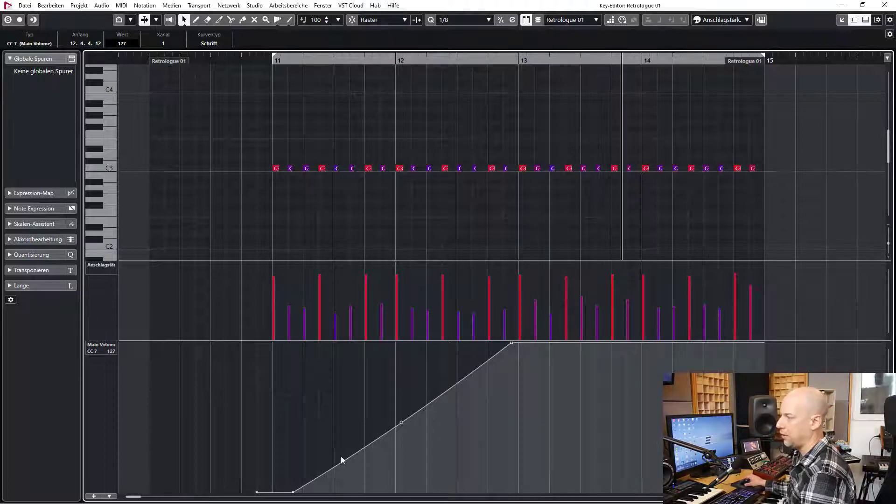
pyautogui.moveTo(250, 476); pyautogui.dragTo(327, 499)
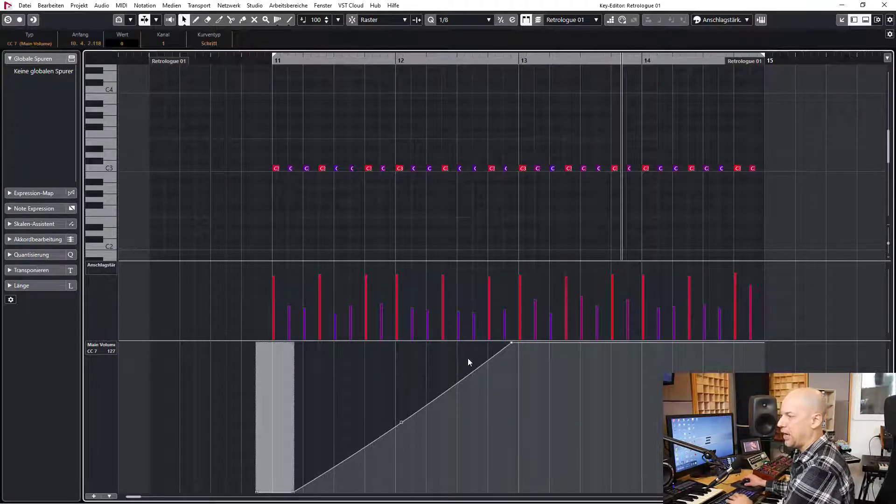
pyautogui.press('Delete')
pyautogui.click(511, 344)
pyautogui.press('Delete')
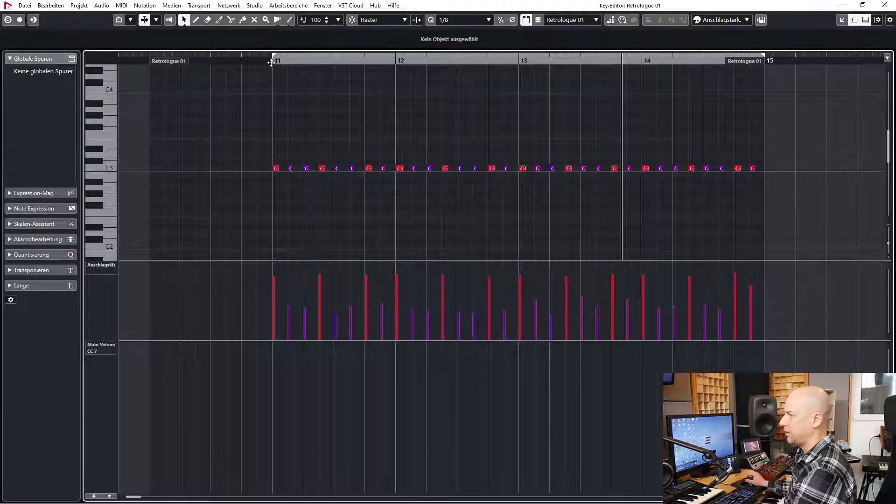
# - Add a MIDI track below Retrologue 01 and name it 'Retro MIDI'
pyautogui.click(884, 5)
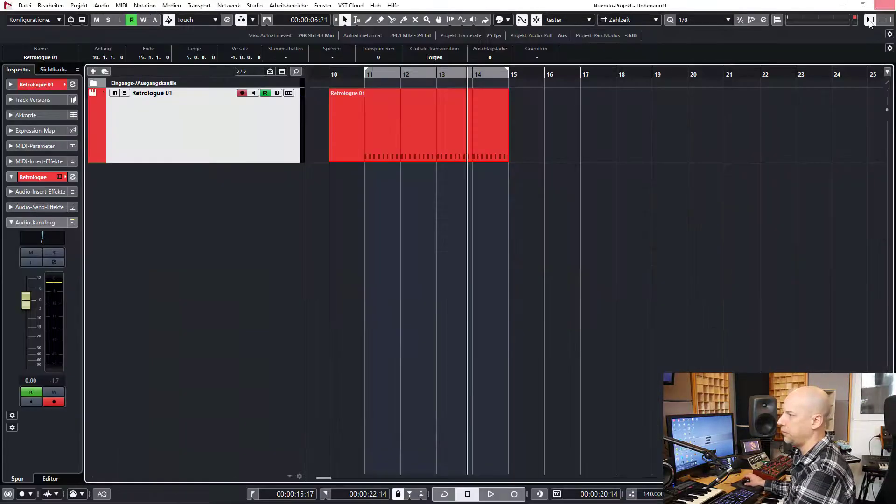
pyautogui.rightClick(201, 186)
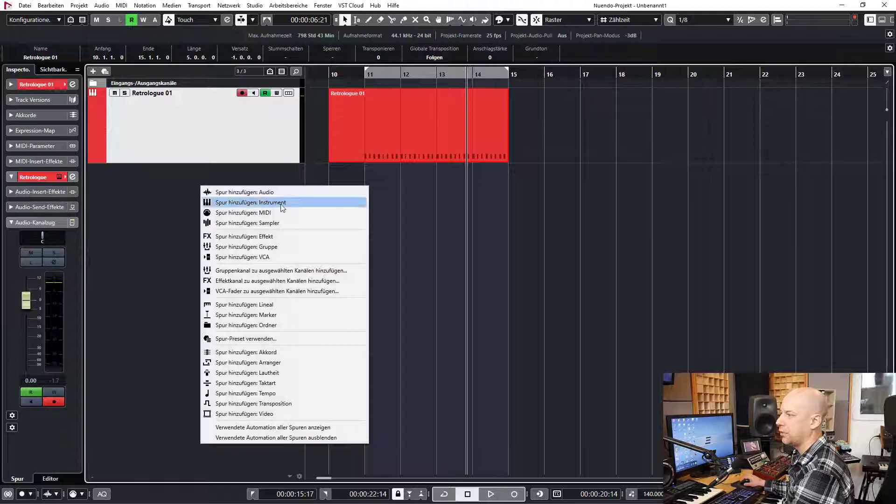
pyautogui.click(271, 213)
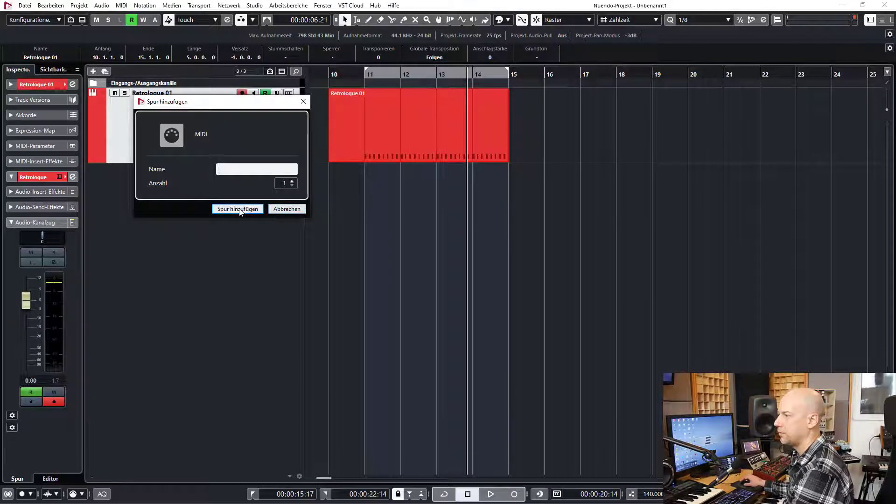
pyautogui.click(239, 209)
pyautogui.doubleClick(173, 169)
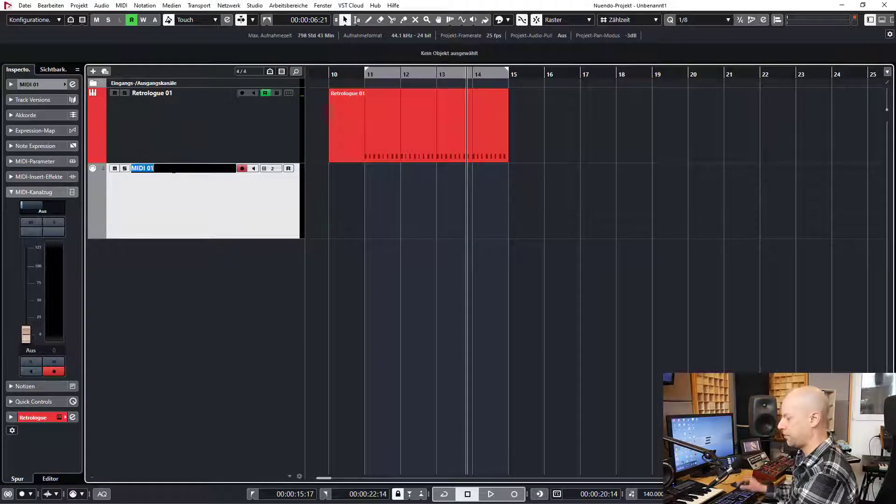
pyautogui.write('Retro MIDI')
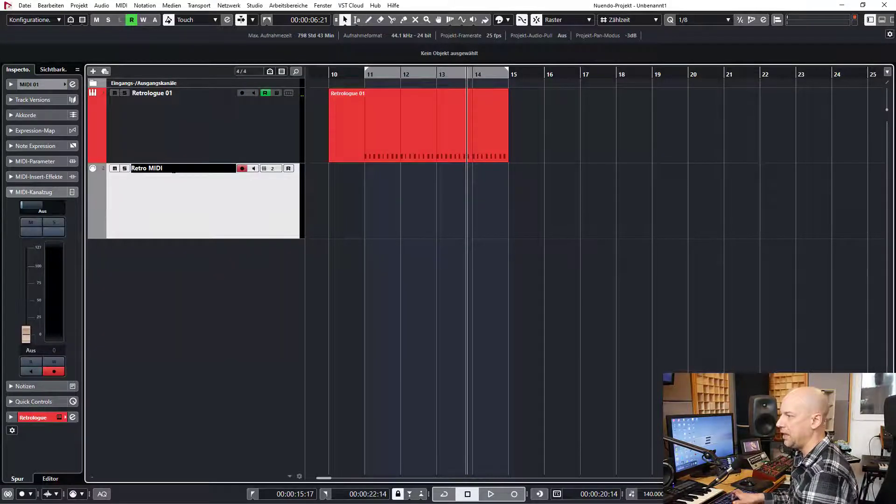
pyautogui.press('Return')
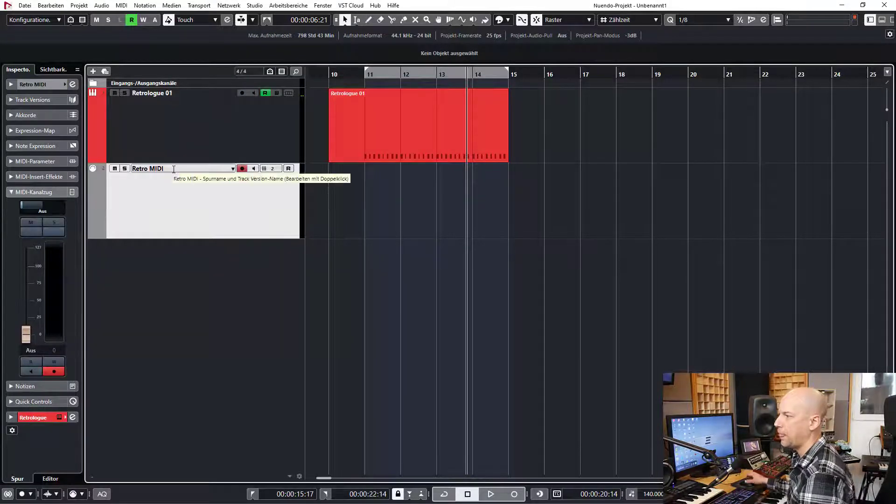
# - Keep Retro MIDI routed to 01. Retrologue - MIDI and change its MIDI channel from 2 to 1
pyautogui.click(48, 85)
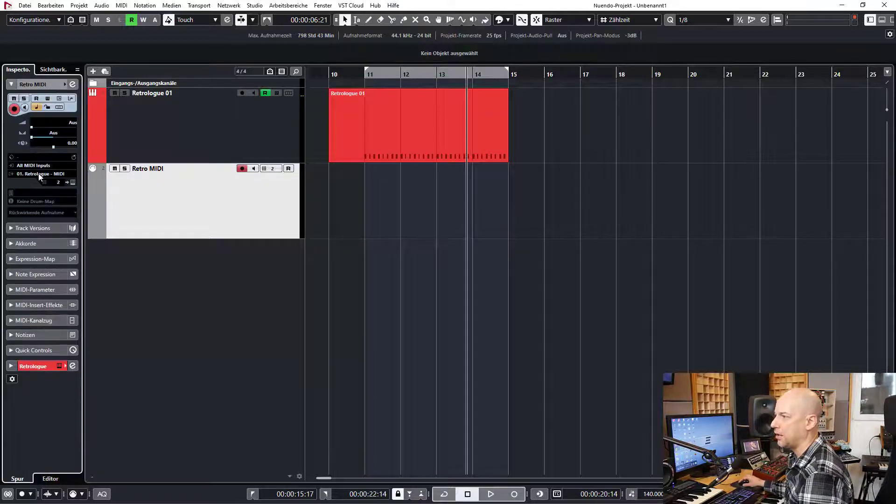
pyautogui.click(42, 174)
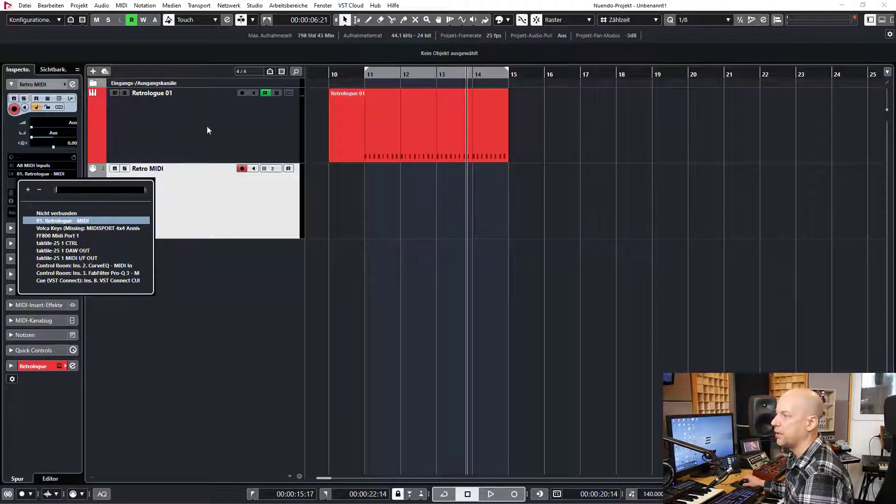
pyautogui.click(254, 304)
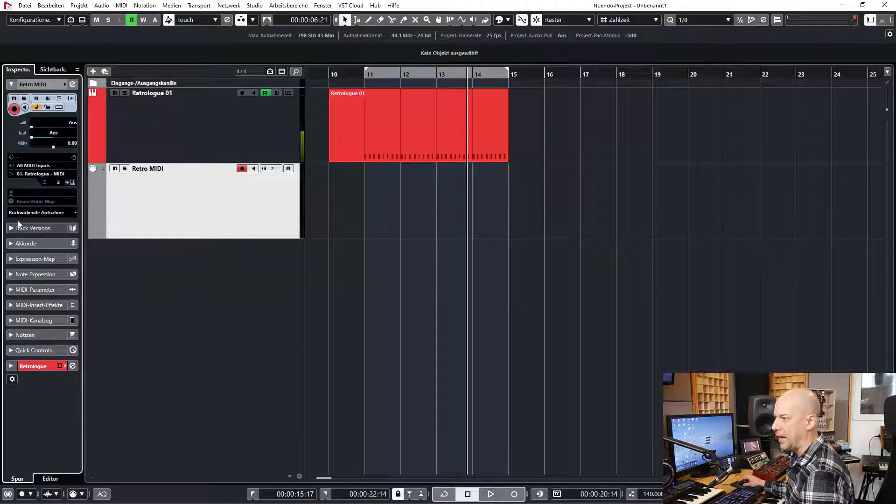
pyautogui.click(58, 182)
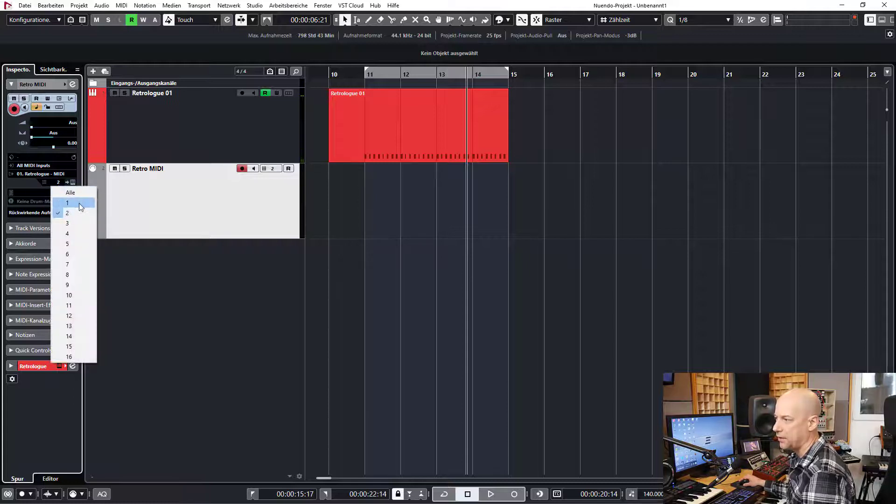
pyautogui.click(173, 113)
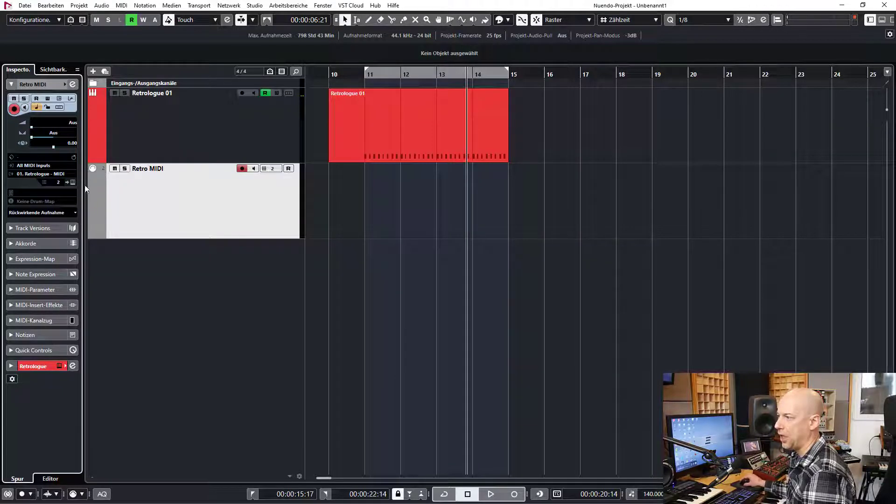
pyautogui.click(56, 182)
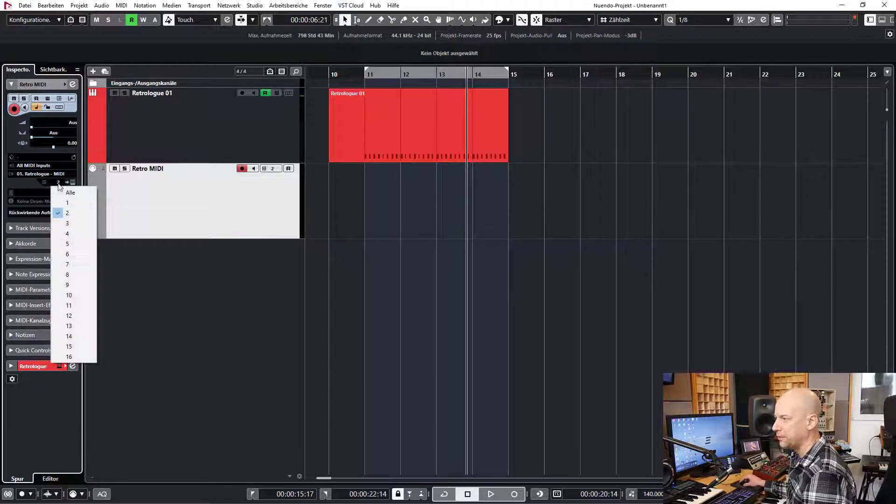
pyautogui.click(78, 204)
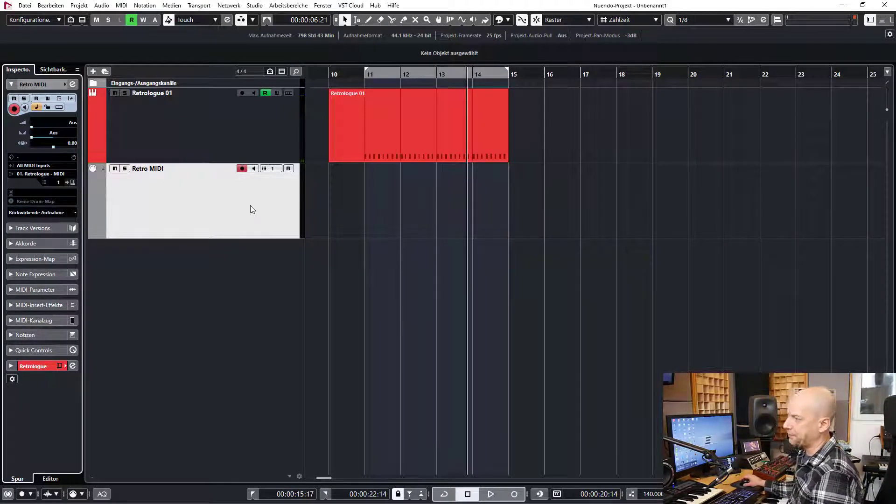
# - Move the Retrologue 01 part onto the Retro MIDI track and play it from bar 11
pyautogui.click(430, 119)
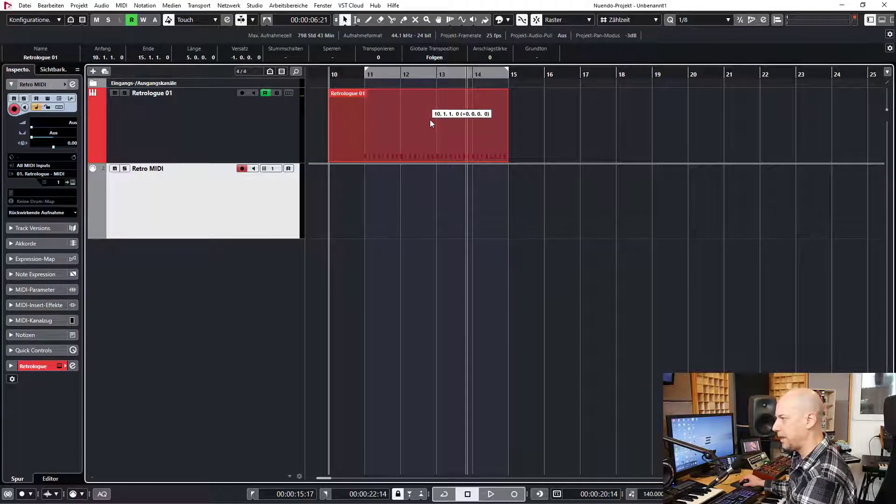
pyautogui.moveTo(430, 120); pyautogui.dragTo(432, 175)
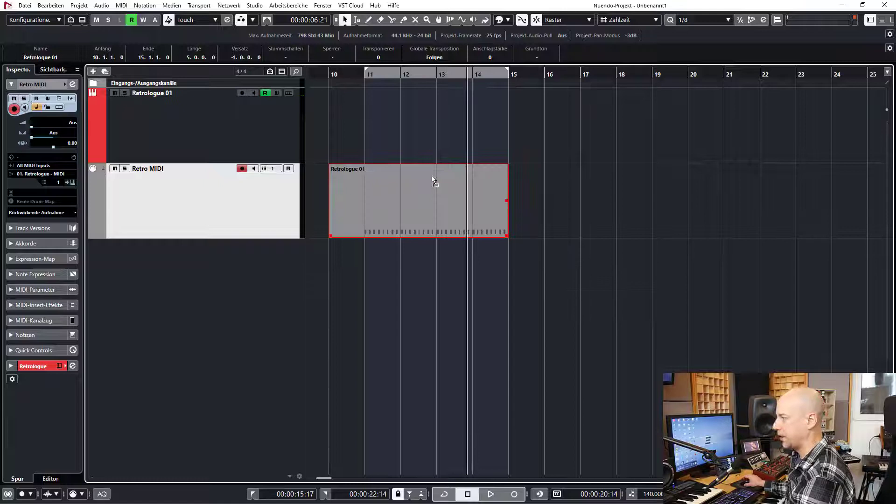
pyautogui.press('KP_1')
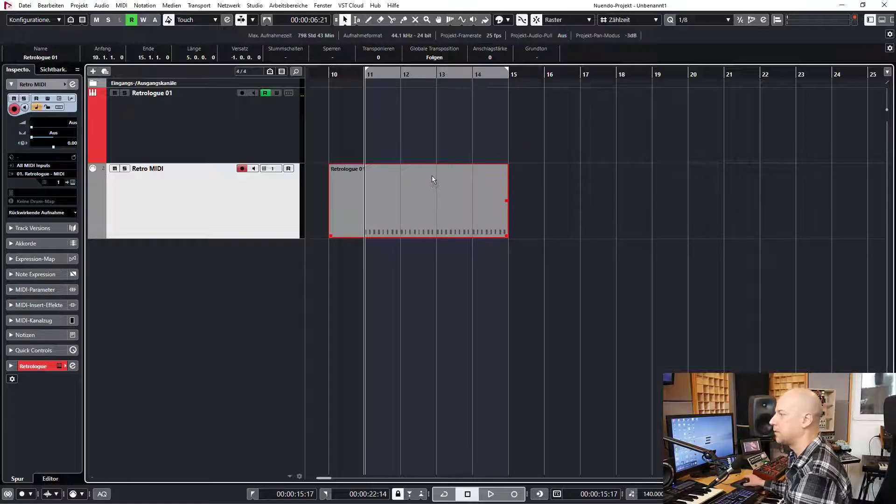
pyautogui.press('space')
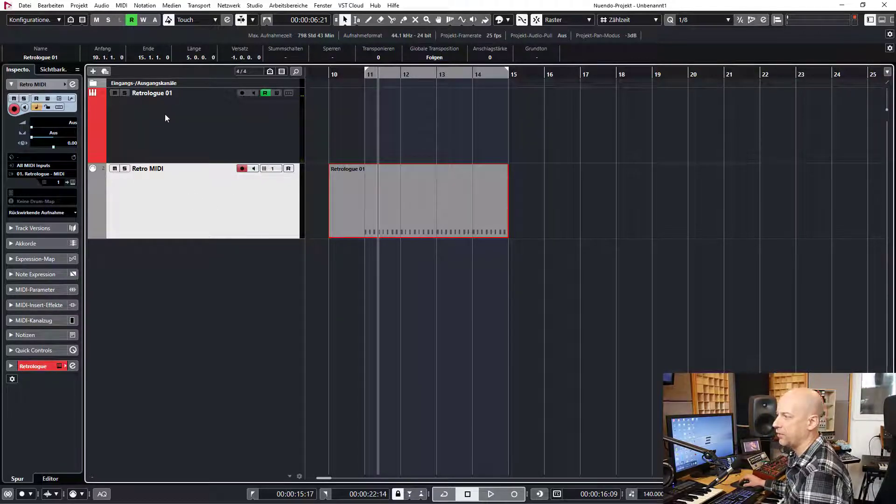
pyautogui.press('space')
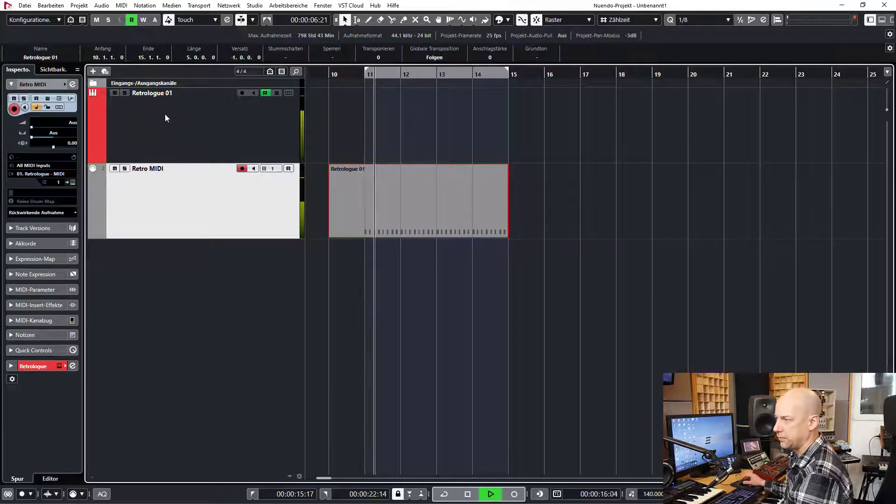
# - Stop playback and compare the Retrologue audio channel strip with the Retro MIDI channel strip
pyautogui.press('space')
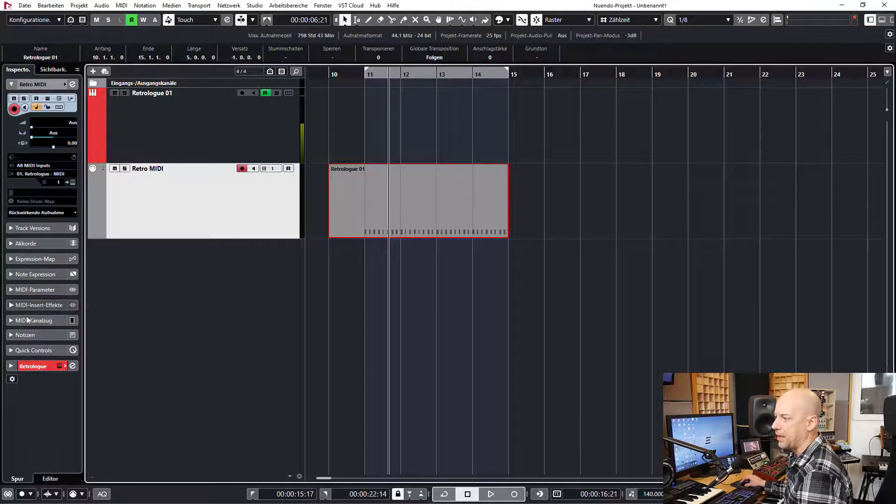
pyautogui.click(32, 366)
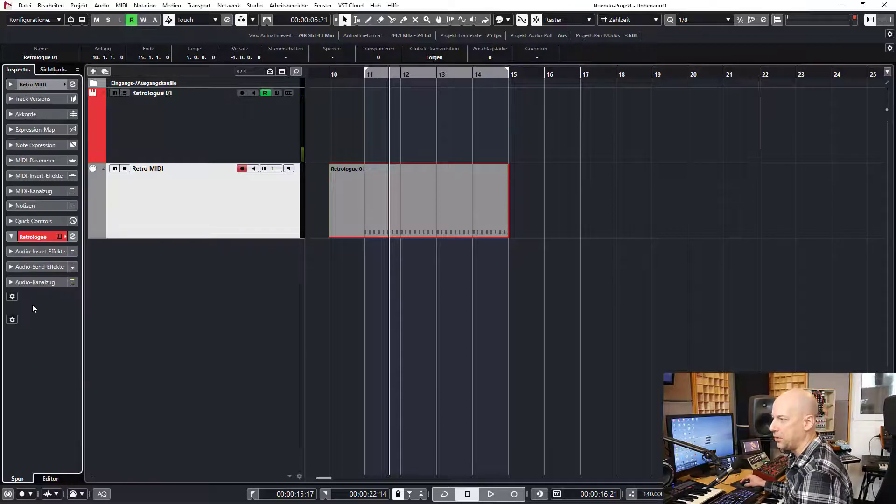
pyautogui.click(34, 283)
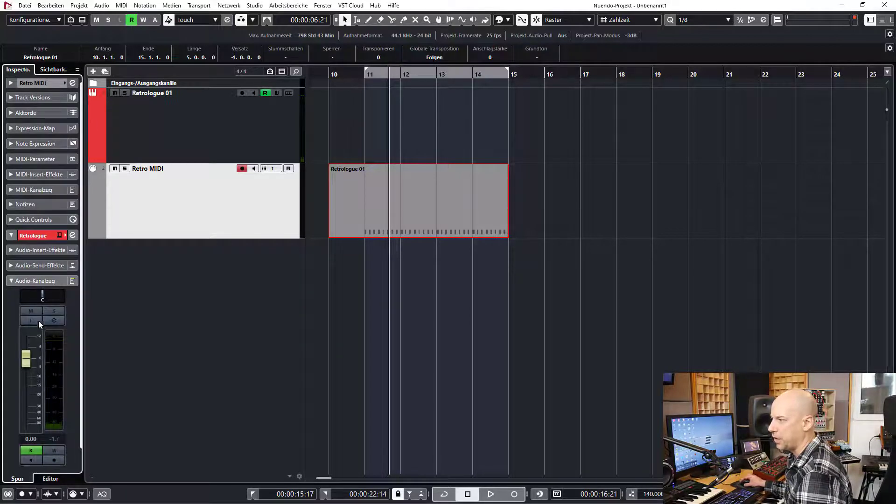
pyautogui.click(47, 191)
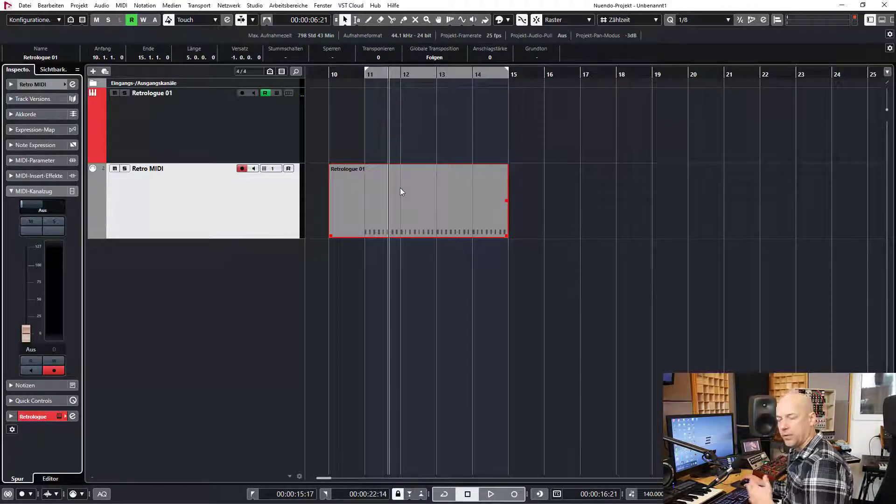
pyautogui.click(42, 418)
pyautogui.click(21, 283)
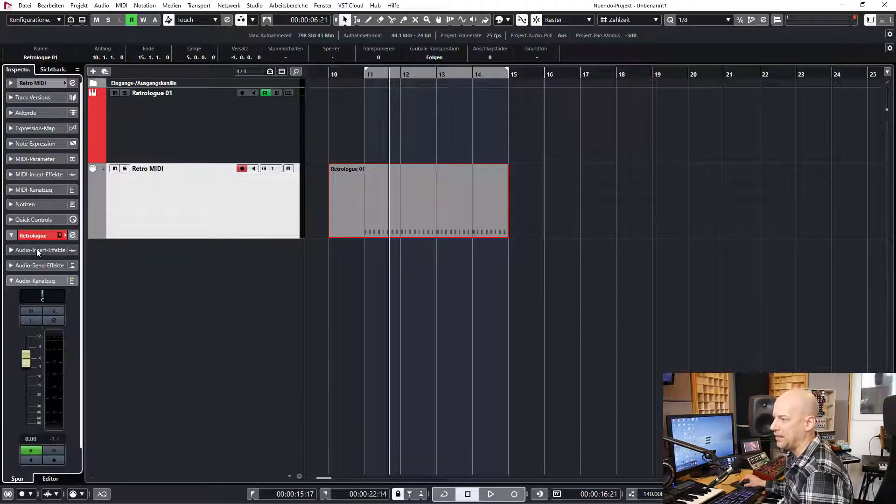
# - Show the Retro MIDI channel strip, test-play the part, and pull its MIDI volume to Aus
pyautogui.click(43, 192)
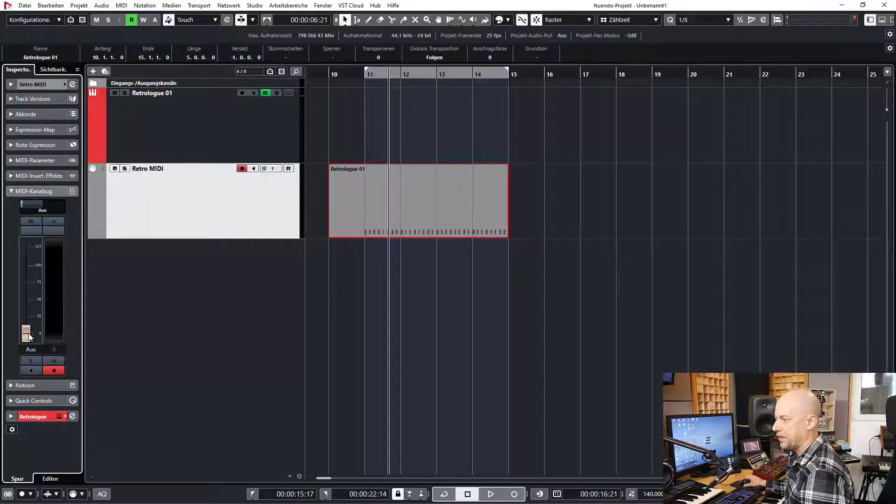
pyautogui.press('space')
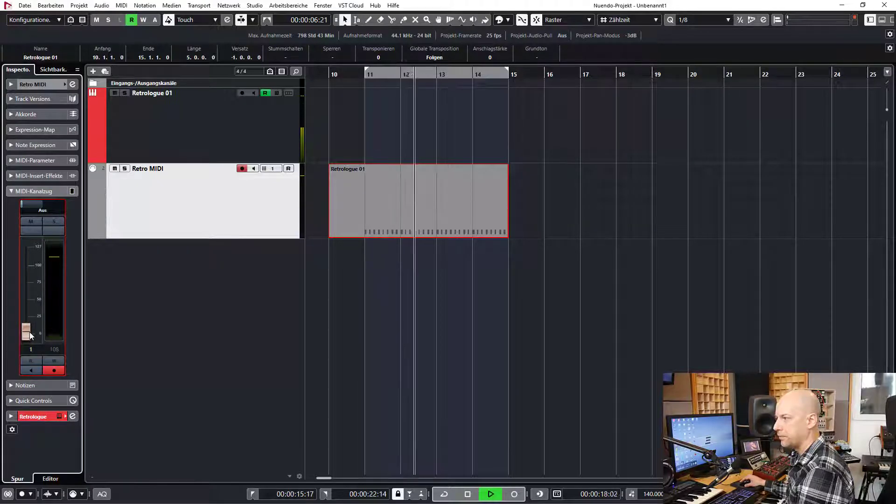
pyautogui.press('space')
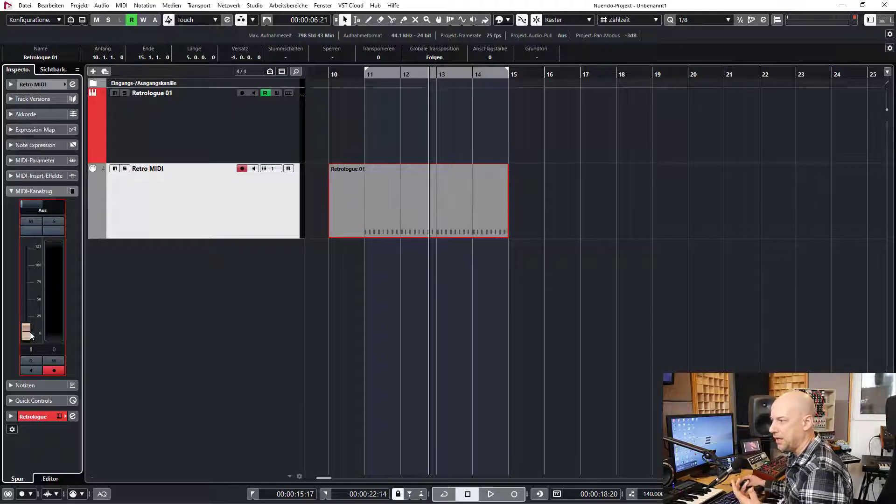
pyautogui.moveTo(31, 335); pyautogui.dragTo(30, 343)
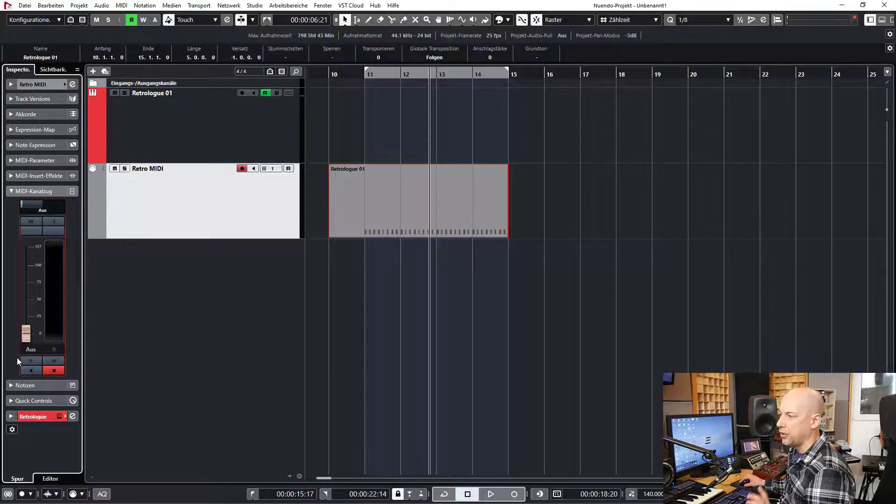
# - Record a MIDI volume fade-in from bar 10 on the Retro MIDI track
pyautogui.click(53, 361)
pyautogui.click(326, 75)
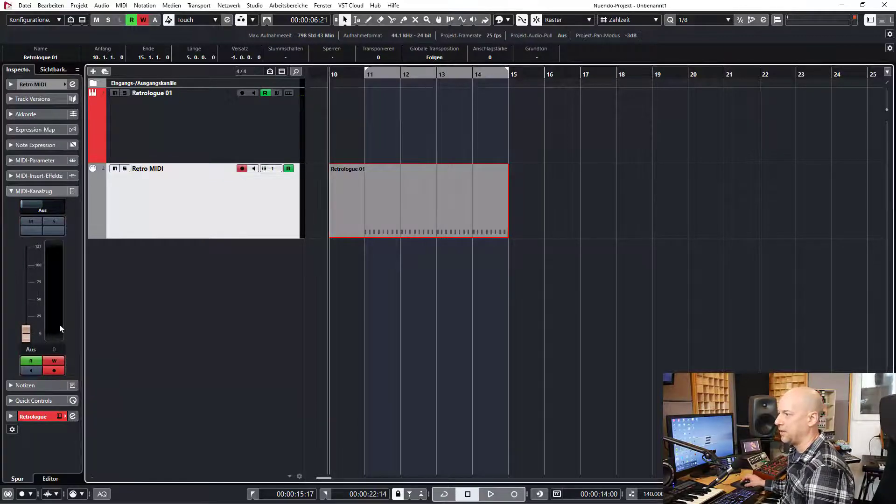
pyautogui.press('space')
pyautogui.moveTo(26, 336)
pyautogui.mouseDown()
pyautogui.moveTo(41, 320)
pyautogui.moveTo(51, 260)
pyautogui.moveTo(38, 341)
pyautogui.mouseUp()
pyautogui.press('space')
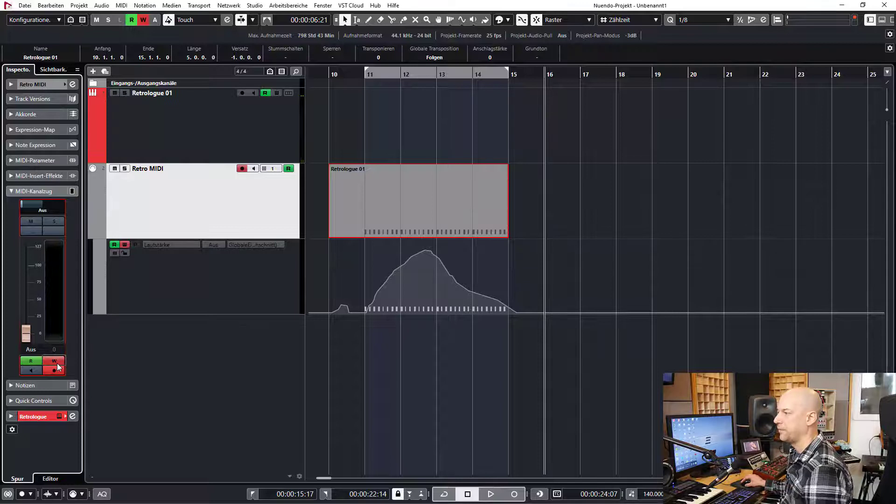
pyautogui.click(125, 245)
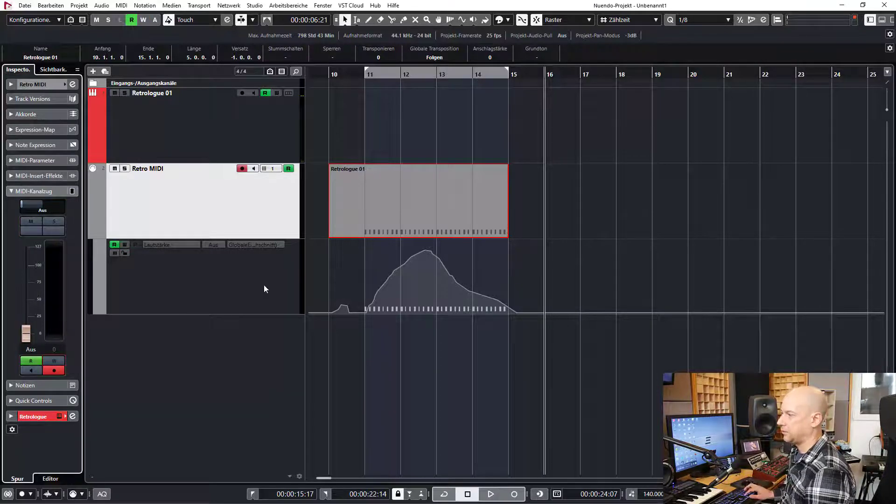
# - Reset the Retro MIDI volume to 127 and move the part back onto Retrologue 01
pyautogui.press('KP_1')
pyautogui.click(46, 366)
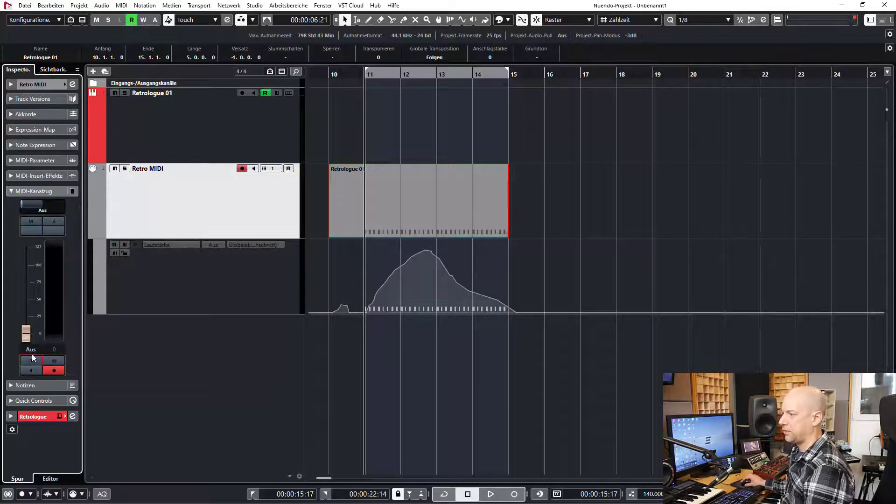
pyautogui.moveTo(25, 333); pyautogui.dragTo(25, 248)
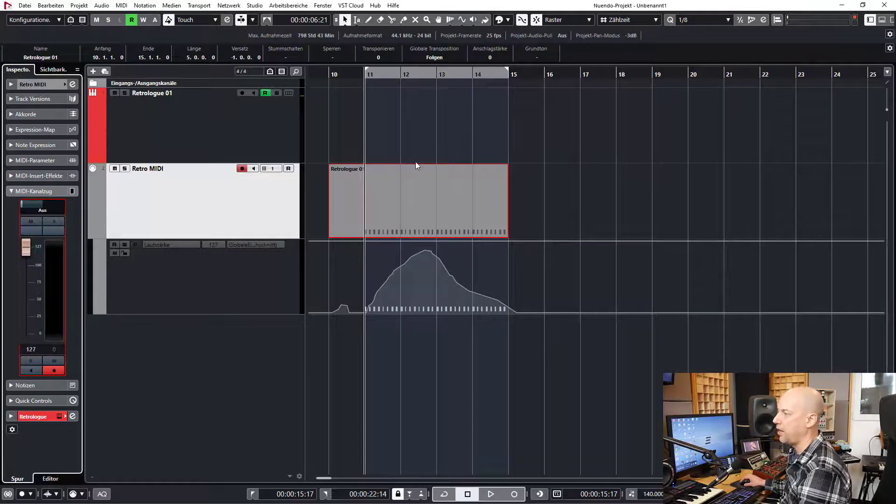
pyautogui.moveTo(424, 189); pyautogui.dragTo(432, 149)
# - Open the Retrologue 01 part in the Key Editor and audition it
pyautogui.click(234, 128)
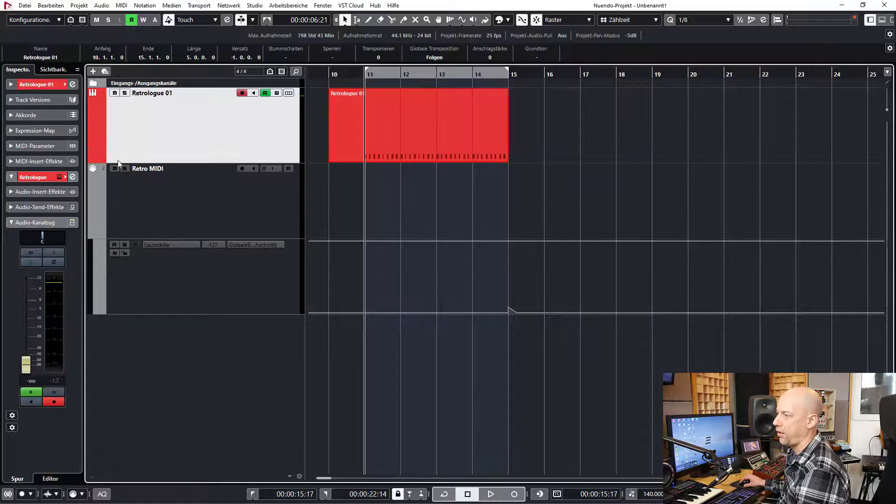
pyautogui.doubleClick(411, 113)
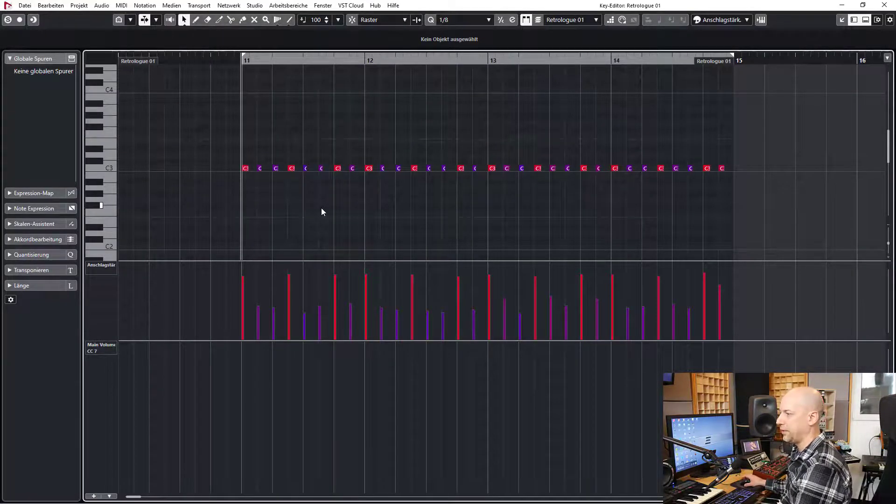
pyautogui.press('space')
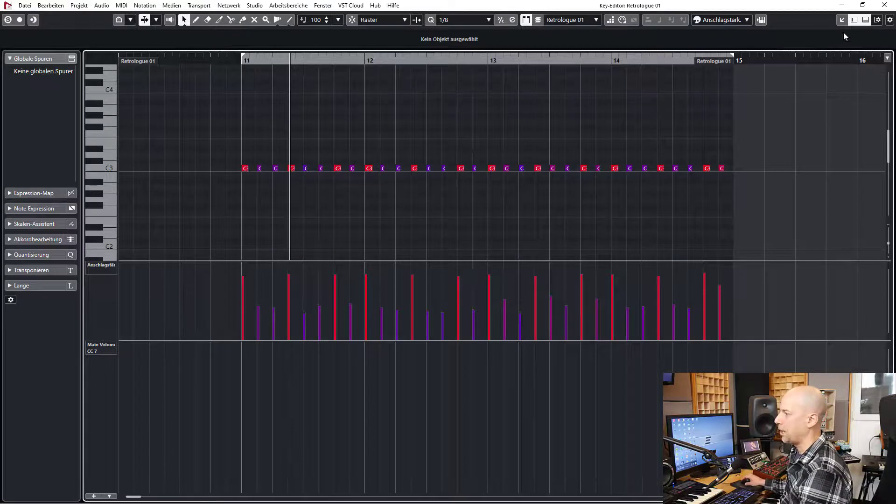
pyautogui.click(884, 5)
# - Reset the Retrologue 01 channel volume to 0.00 dB and play to check it
pyautogui.click(149, 231)
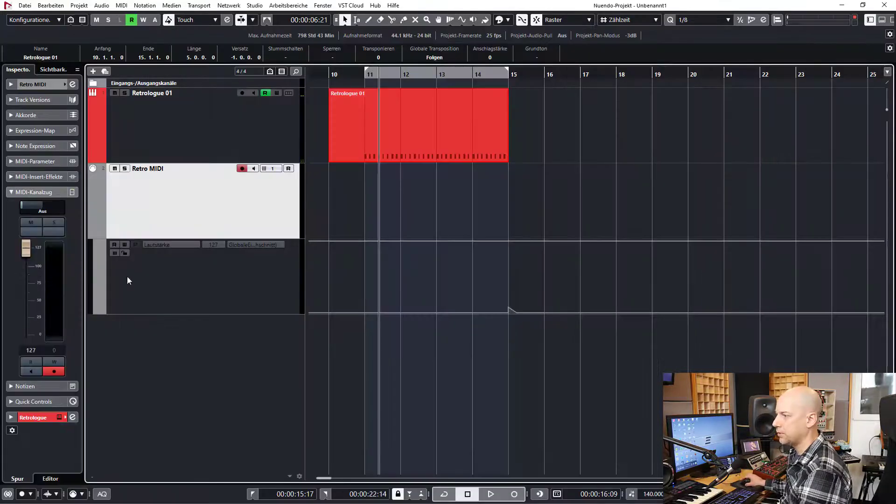
pyautogui.click(159, 120)
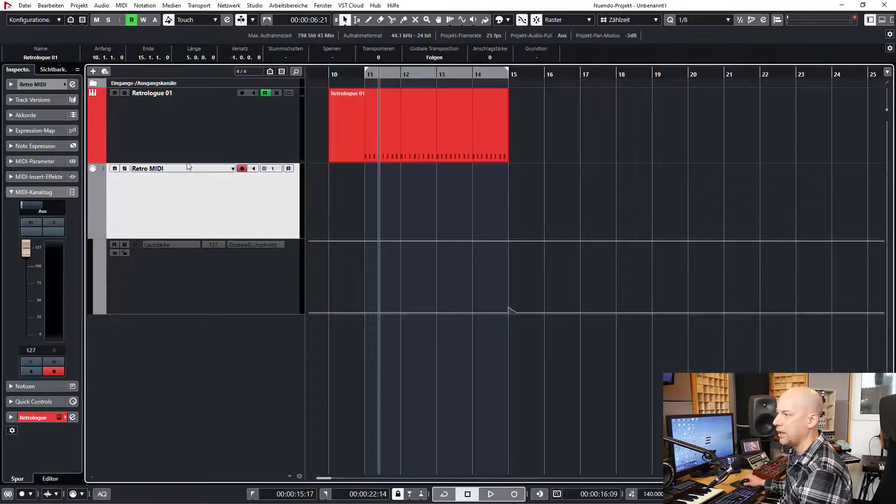
pyautogui.keyDown('ctrl'); pyautogui.click(26, 346); pyautogui.keyUp('ctrl')
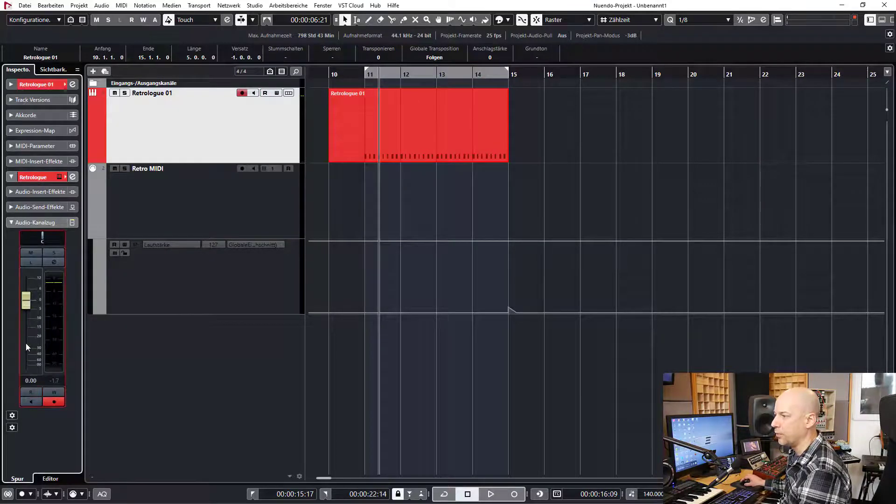
pyautogui.press('space')
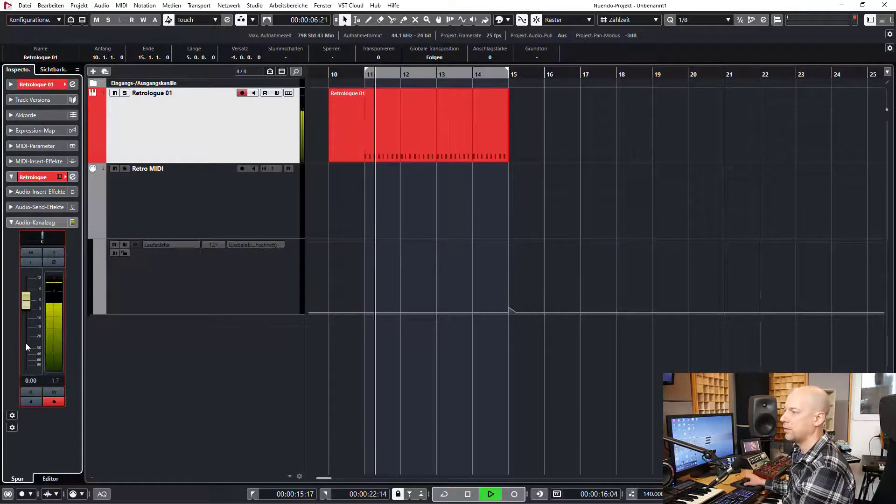
pyautogui.press('space')
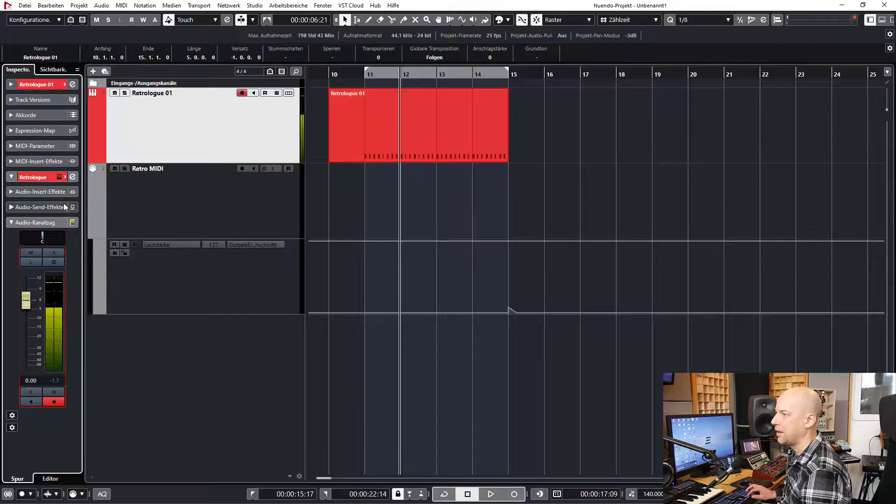
pyautogui.doubleClick(380, 122)
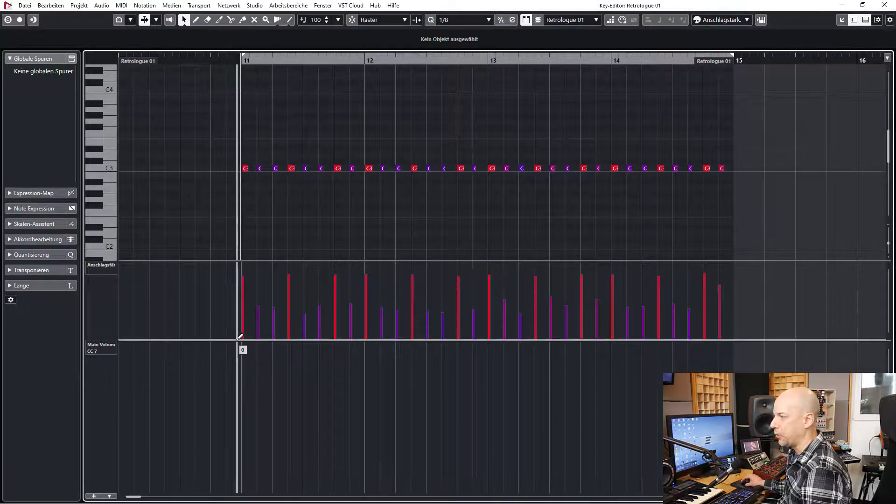
pyautogui.click(290, 19)
pyautogui.moveTo(238, 335); pyautogui.dragTo(492, 262)
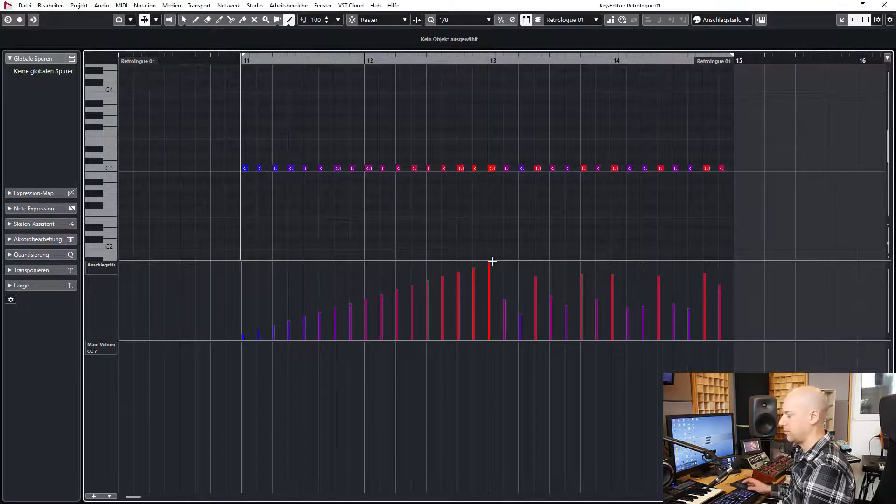
pyautogui.press('space')
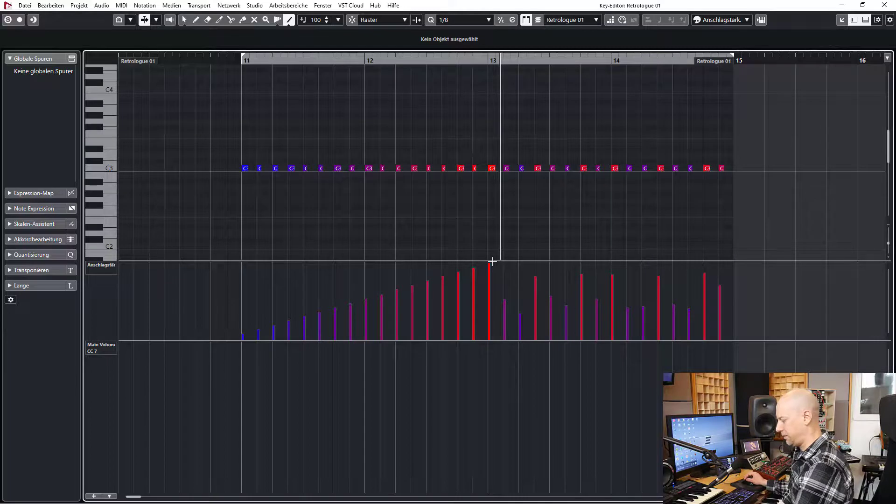
pyautogui.hotkey('ctrl', 'z')
pyautogui.press('space')
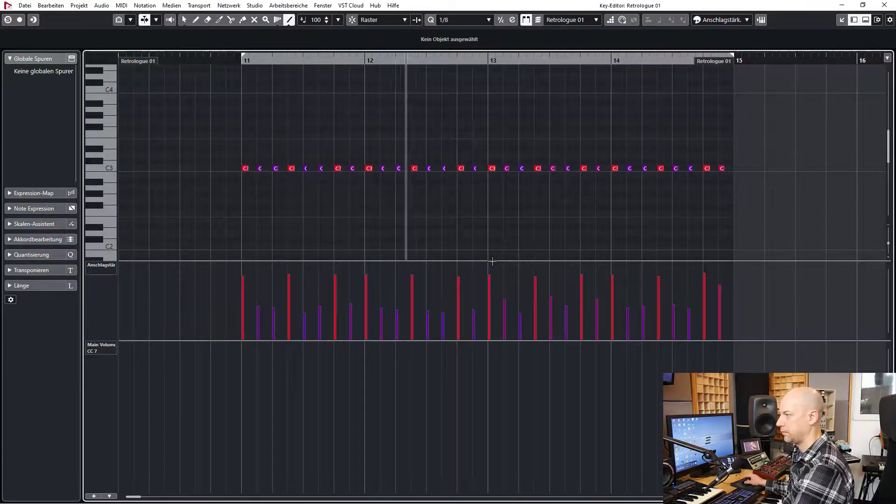
# - Select the bar 11–12 notes and scale and tilt their velocities lower toward bar 11
pyautogui.press('1')
pyautogui.moveTo(223, 142); pyautogui.dragTo(483, 195)
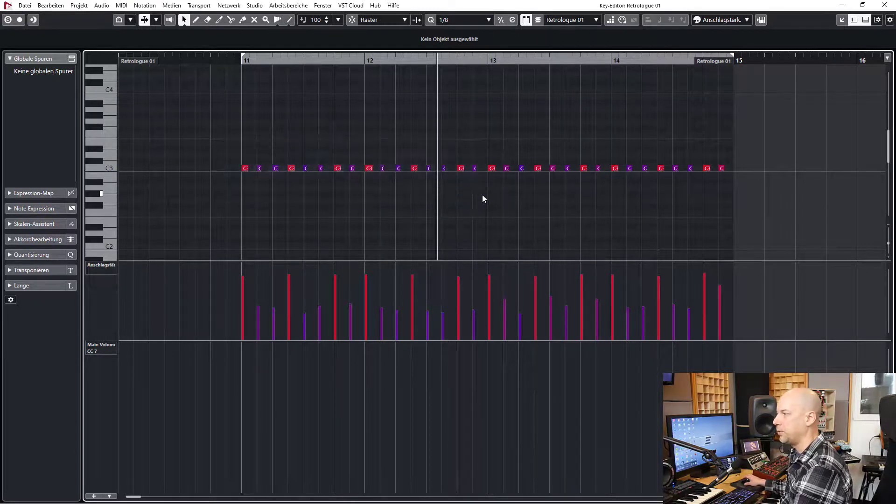
pyautogui.moveTo(357, 263)
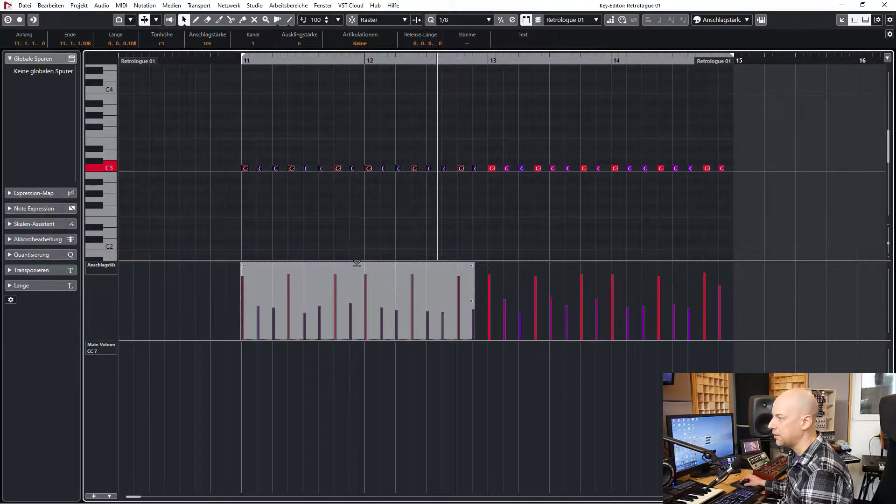
pyautogui.moveTo(357, 267); pyautogui.dragTo(351, 305)
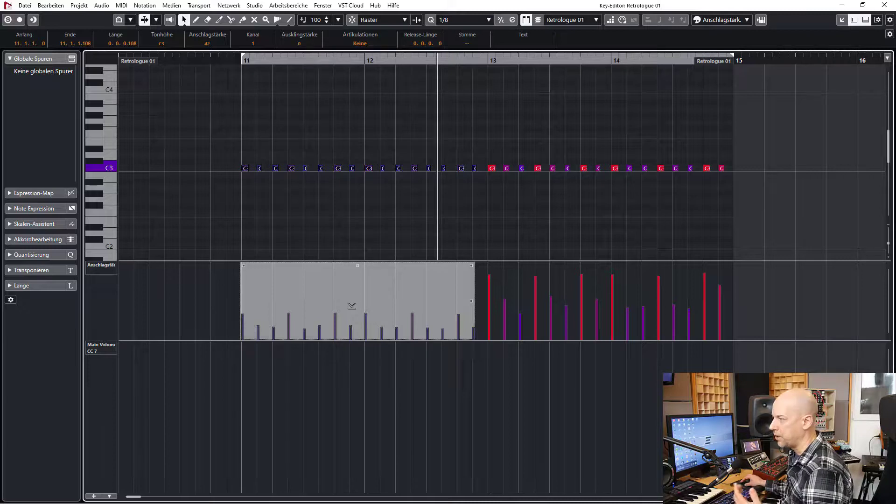
pyautogui.moveTo(353, 305); pyautogui.dragTo(373, 260)
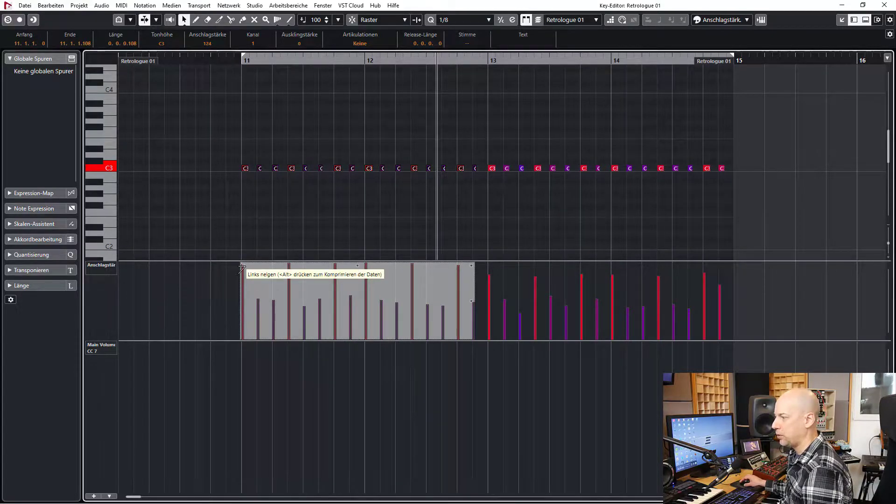
pyautogui.moveTo(241, 279); pyautogui.dragTo(241, 286)
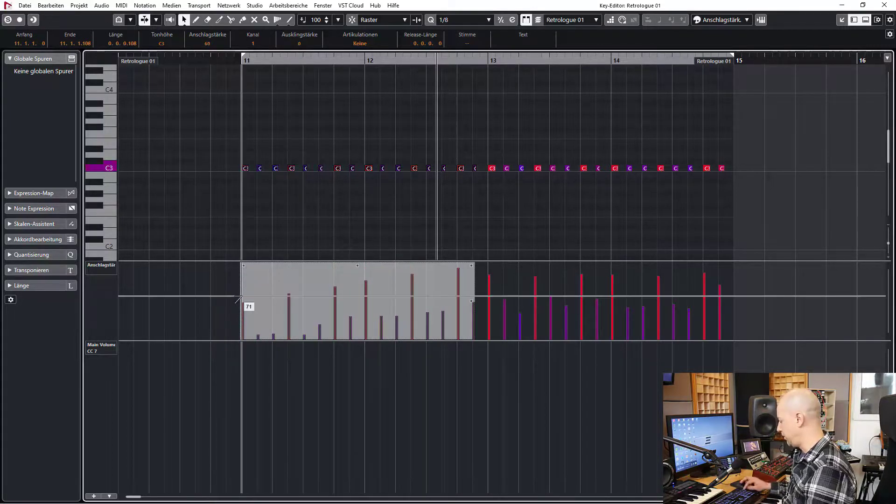
# - Play from bar 11 while fine-tuning the early velocity tilt, then replay the fade-in
pyautogui.press('space')
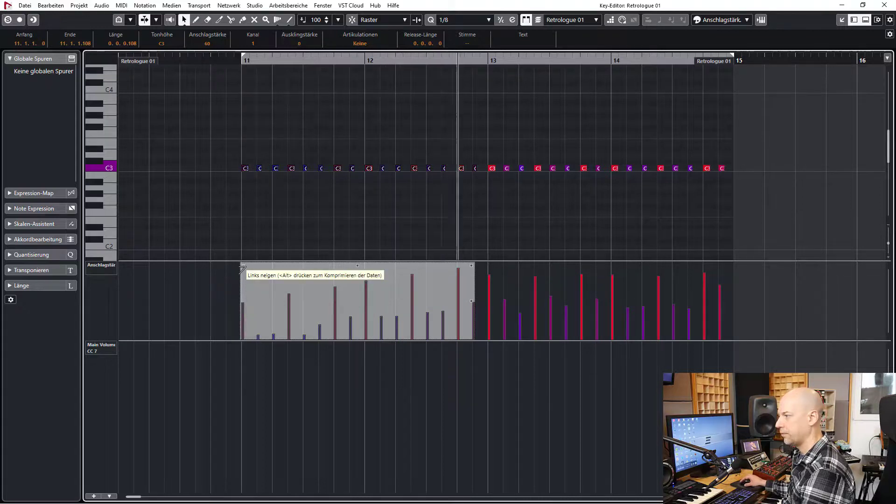
pyautogui.moveTo(243, 269); pyautogui.dragTo(247, 264)
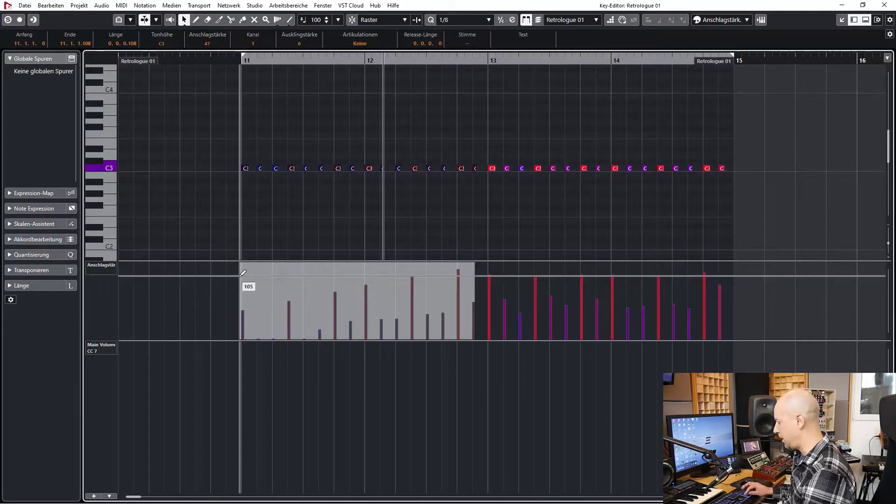
pyautogui.press('space')
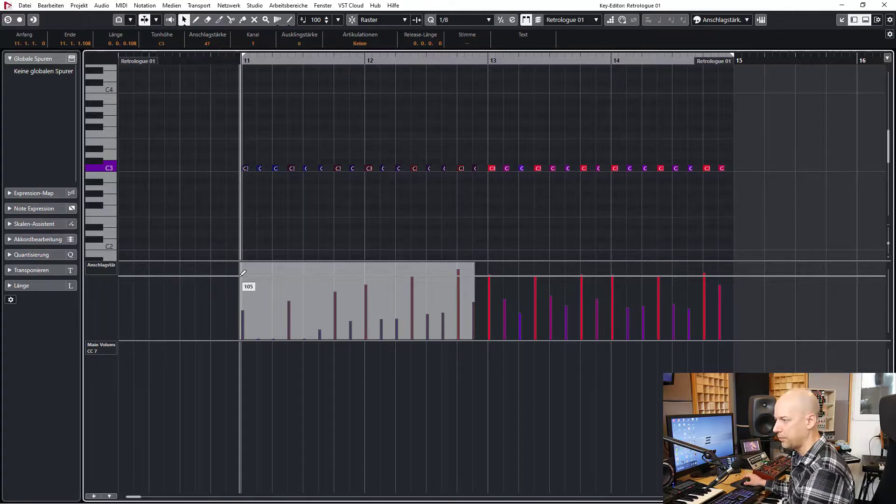
pyautogui.press('space')
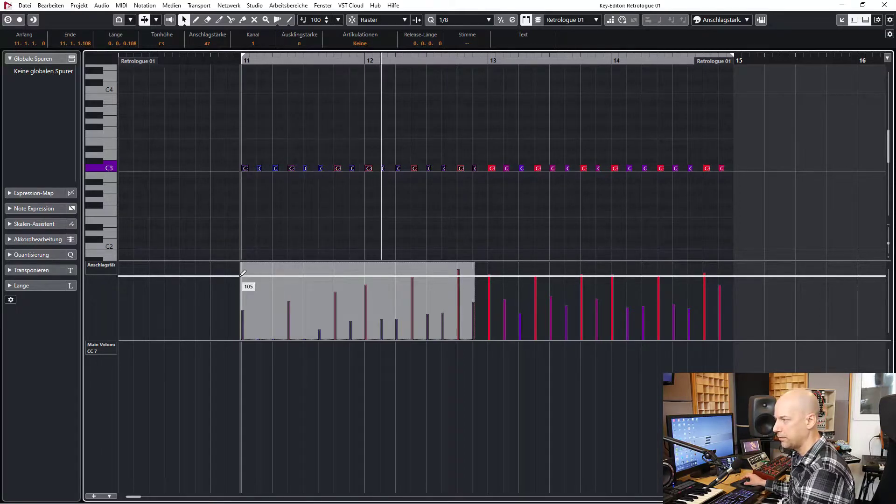
# - Deselect the notes, redraw bar 11's quiet velocities rising from about 15 to 36, and replay
pyautogui.press('space')
pyautogui.click(270, 188)
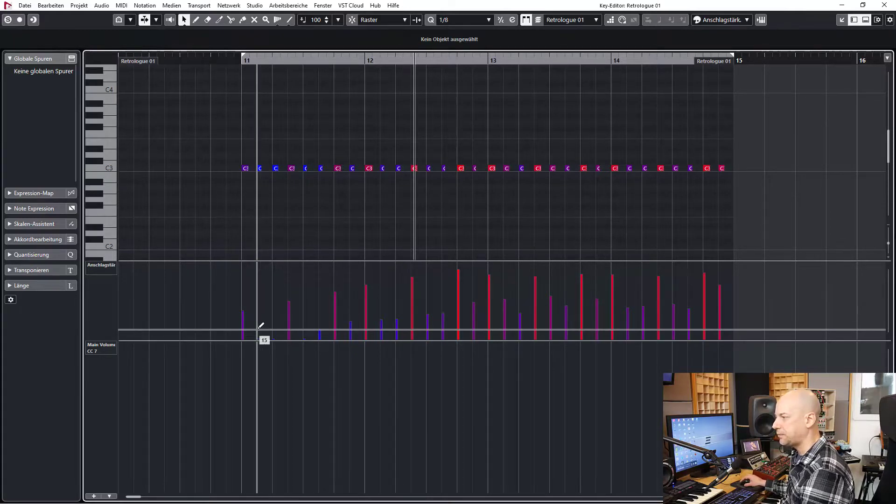
pyautogui.moveTo(261, 326)
pyautogui.mouseDown()
pyautogui.moveTo(288, 339)
pyautogui.moveTo(320, 335)
pyautogui.moveTo(323, 320)
pyautogui.moveTo(308, 328)
pyautogui.moveTo(327, 319)
pyautogui.mouseUp()
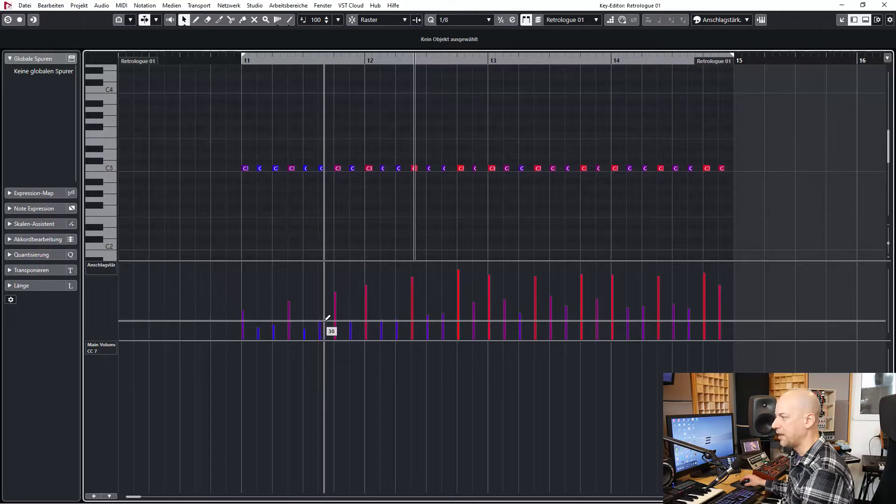
pyautogui.click(350, 321)
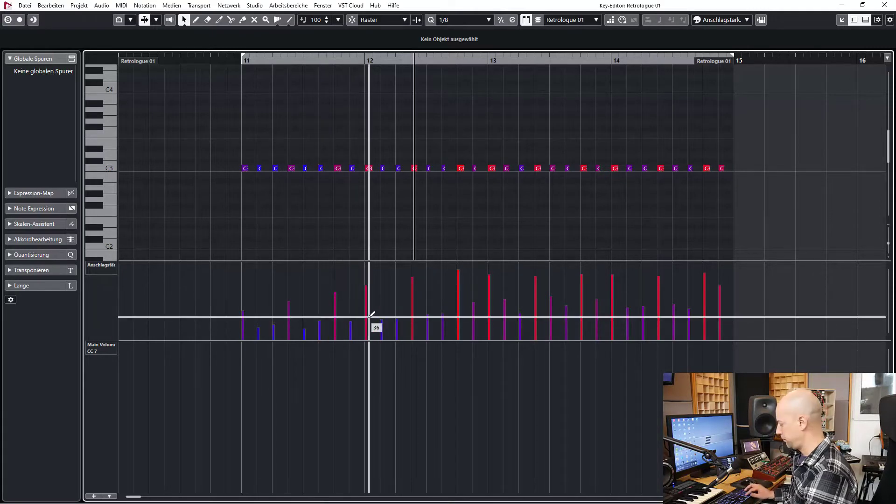
pyautogui.press('space')
pyautogui.press('space')
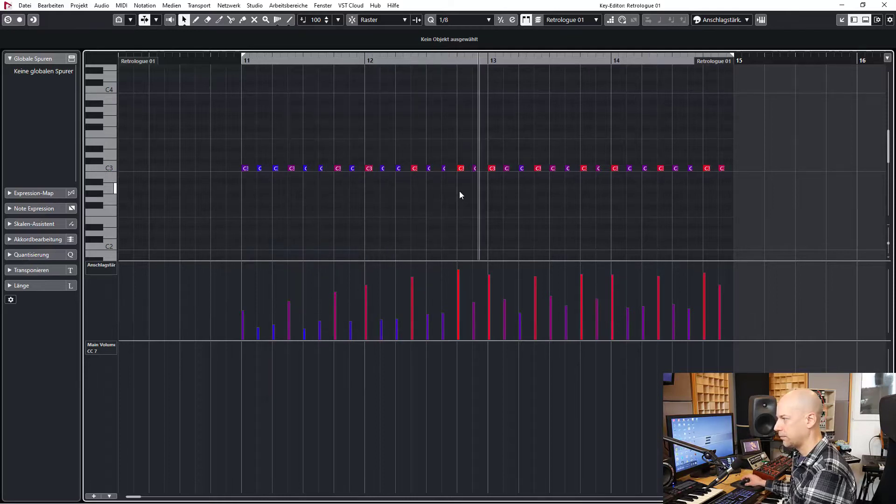
# - Close the Key Editor to return to the project window with the Retrologue 01 part
pyautogui.click(886, 5)
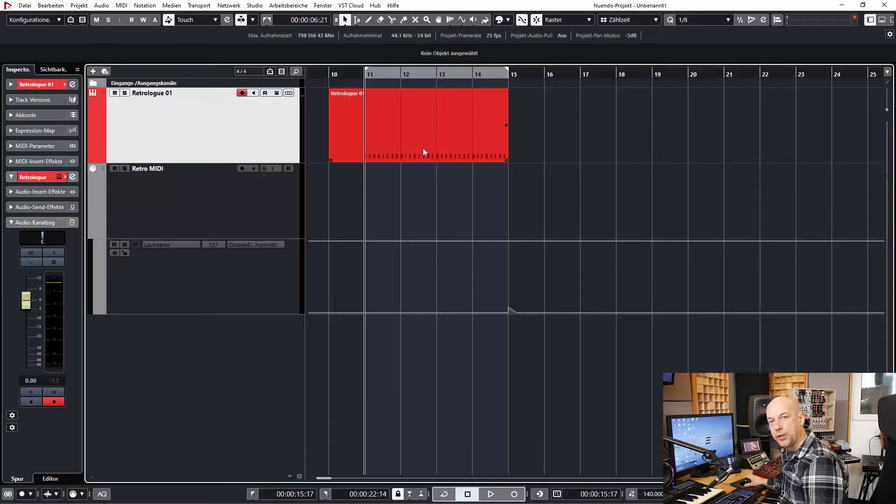